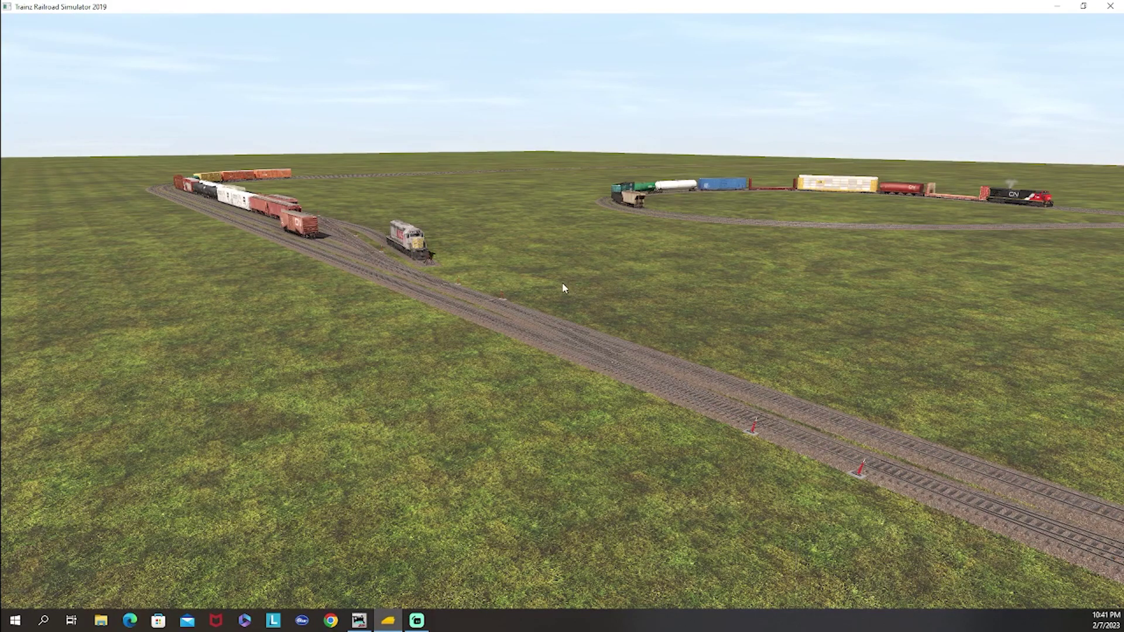
Zoom in and orbit the Trainz camera from the yard over the spurs with boxcars and a tank car.
{"action": "scroll", "coordinate": [542, 282], "scroll_direction": "up", "scroll_amount": 5}
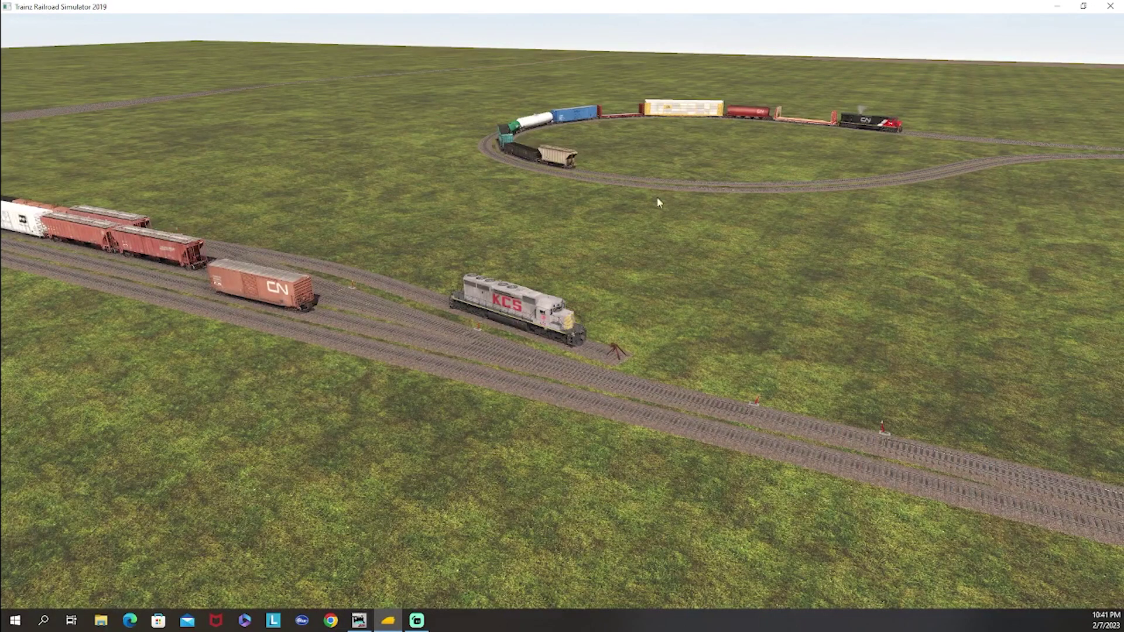
{"action": "scroll", "coordinate": [588, 251], "scroll_direction": "up", "scroll_amount": 5}
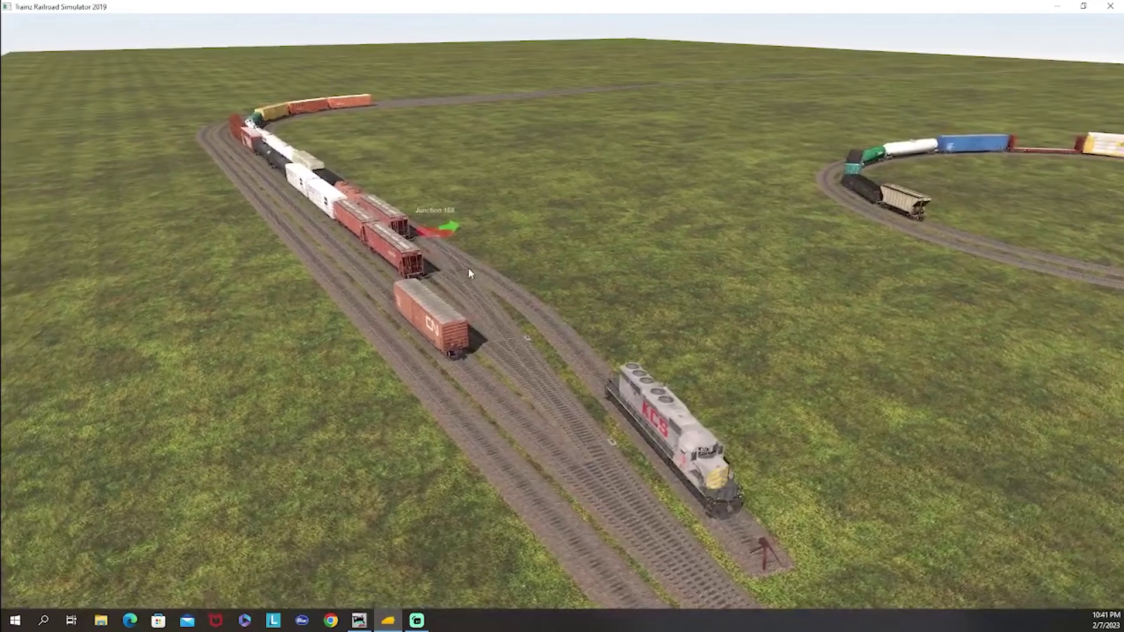
{"action": "scroll", "coordinate": [548, 274], "scroll_direction": "up", "scroll_amount": 4}
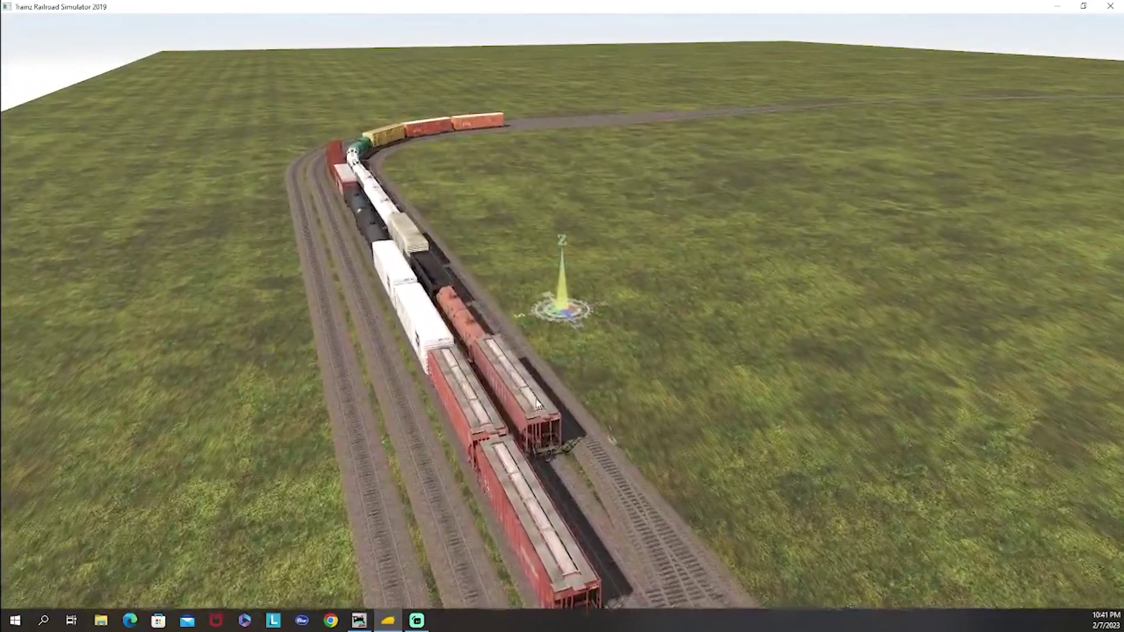
{"action": "left_click_drag", "start_coordinate": [521, 328], "coordinate": [469, 283]}
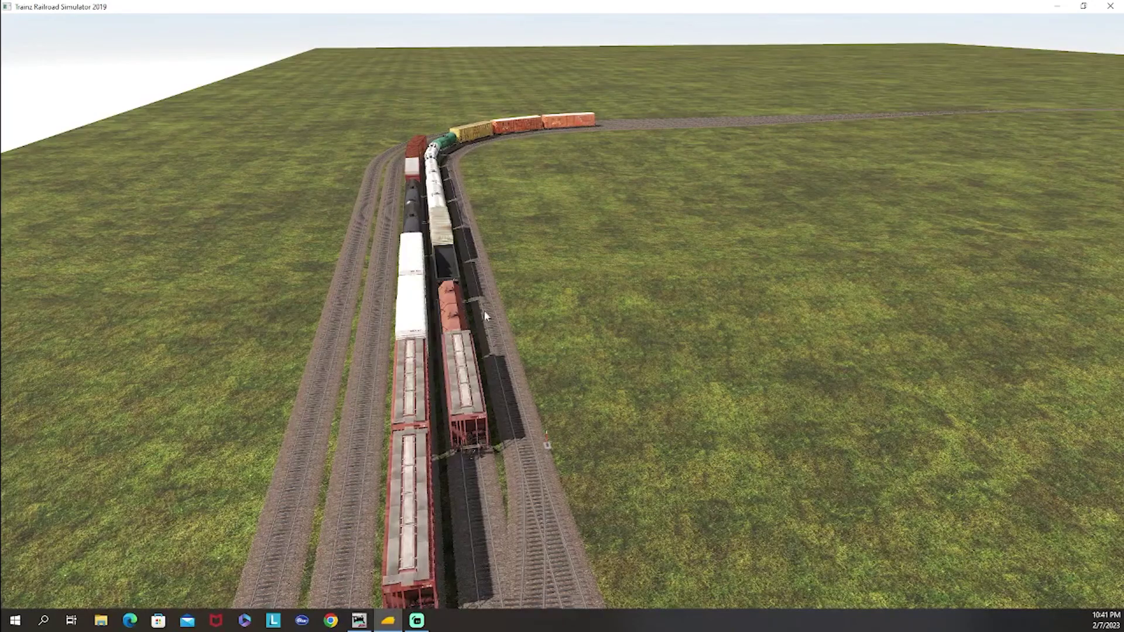
{"action": "left_click_drag", "start_coordinate": [545, 314], "coordinate": [567, 296]}
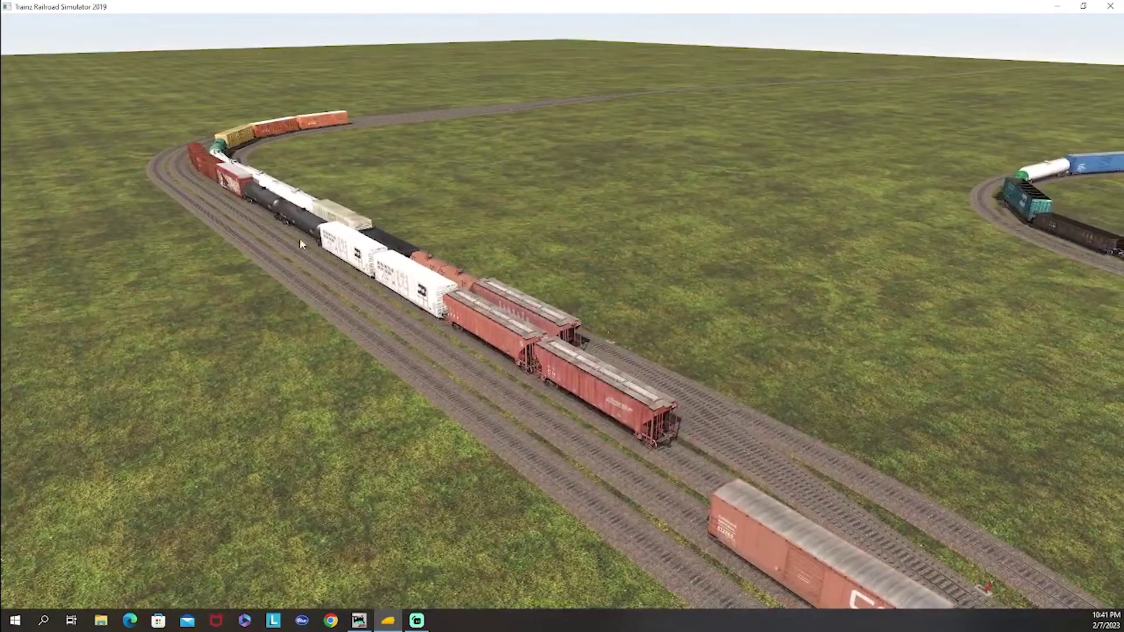
{"action": "left_click_drag", "start_coordinate": [709, 445], "coordinate": [431, 324]}
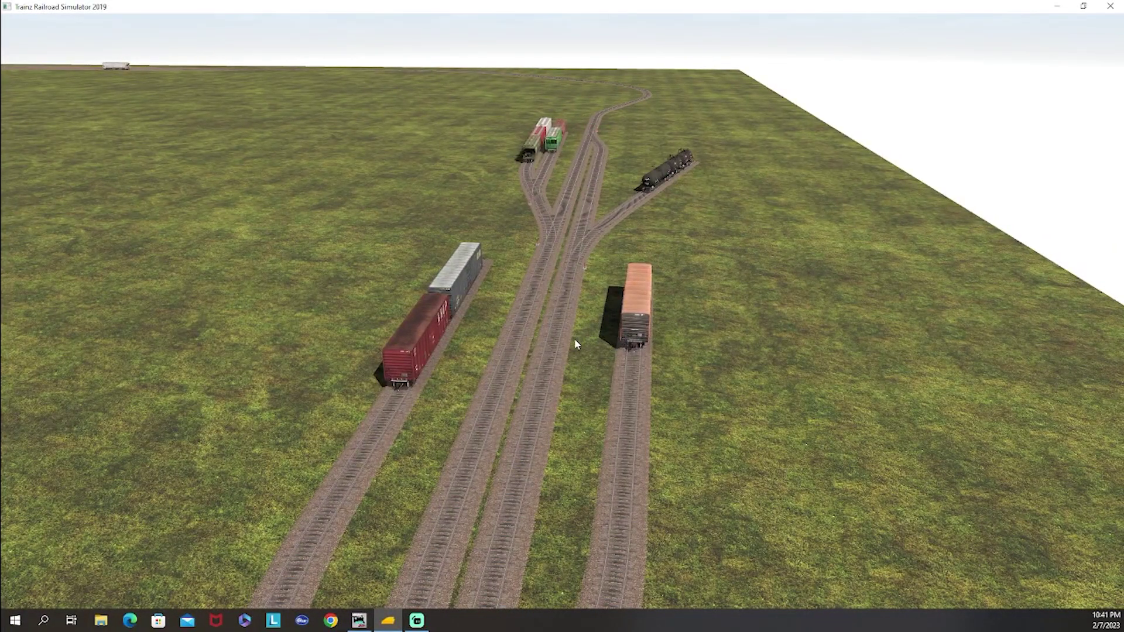
Pan the camera back to the junction where the KCS diesel stands beside the freight consist.
{"action": "mouse_move", "coordinate": [539, 234]}
{"action": "left_click_drag", "start_coordinate": [477, 414], "coordinate": [565, 309]}
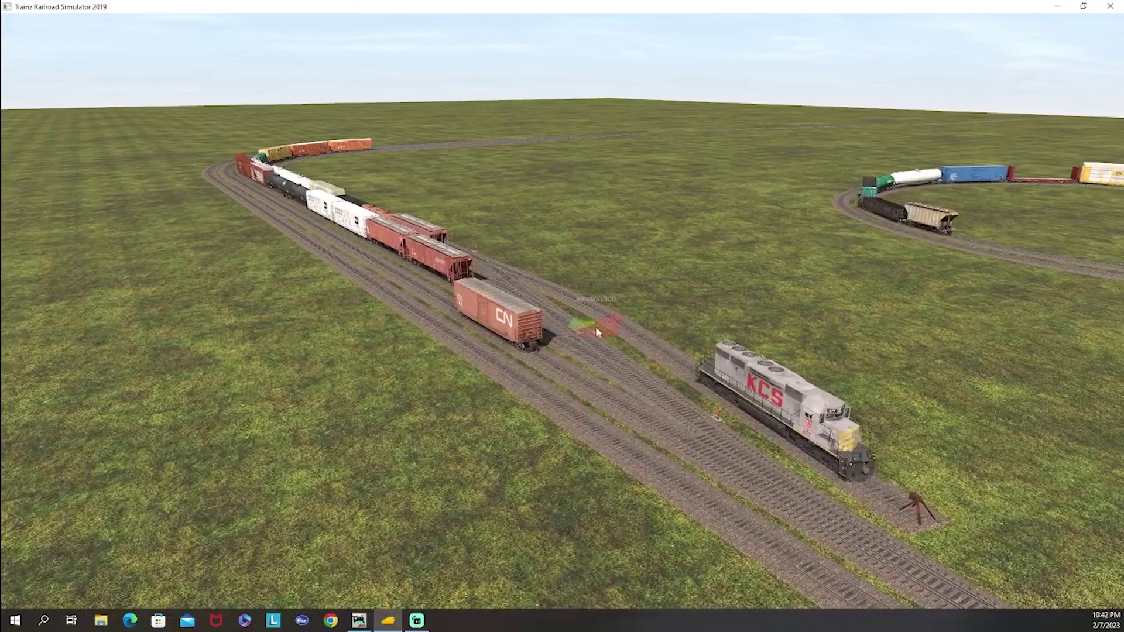
{"action": "scroll", "coordinate": [509, 366], "scroll_direction": "up", "scroll_amount": 5}
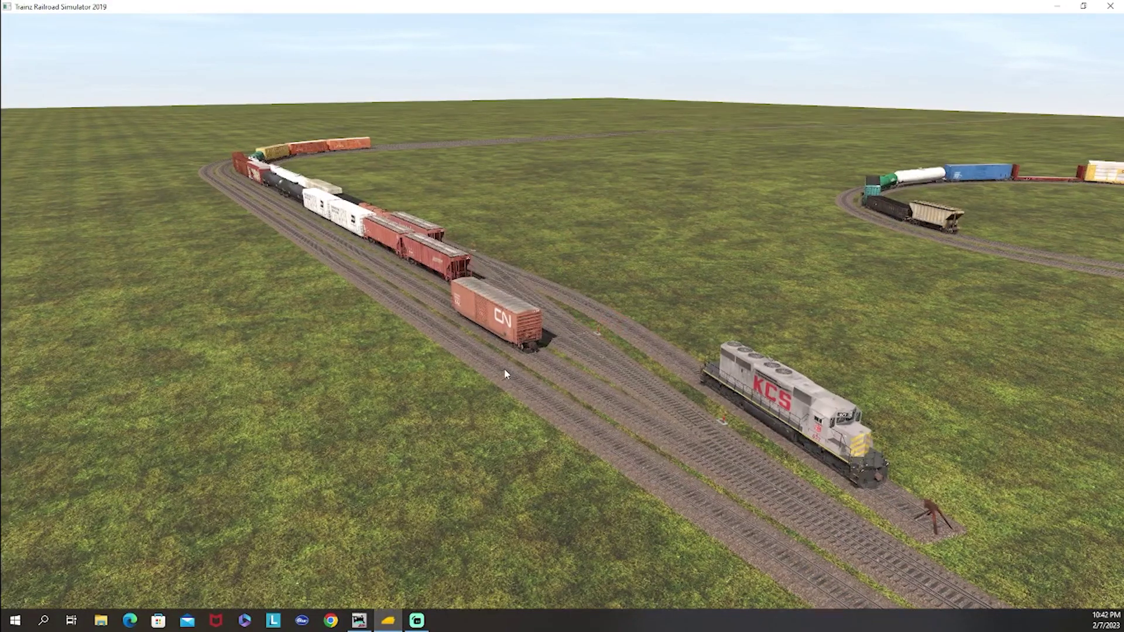
{"action": "scroll", "coordinate": [700, 387], "scroll_direction": "down", "scroll_amount": 3}
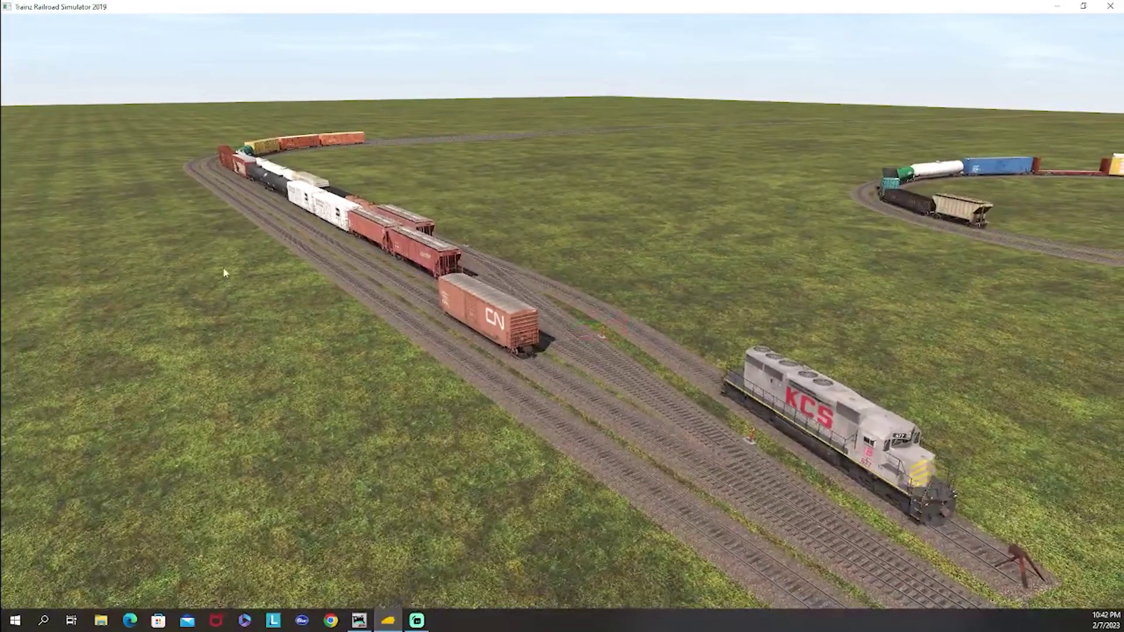
{"action": "scroll", "coordinate": [476, 380], "scroll_direction": "up", "scroll_amount": 4}
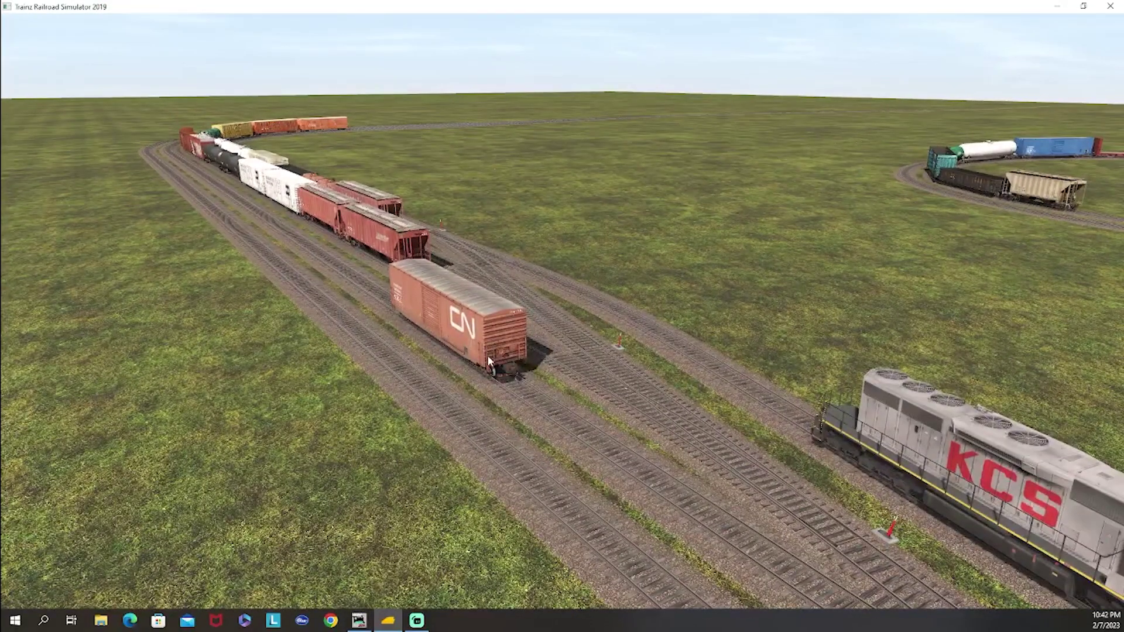
{"action": "scroll", "coordinate": [488, 361], "scroll_direction": "down", "scroll_amount": 1}
{"action": "scroll", "coordinate": [487, 355], "scroll_direction": "down", "scroll_amount": 2}
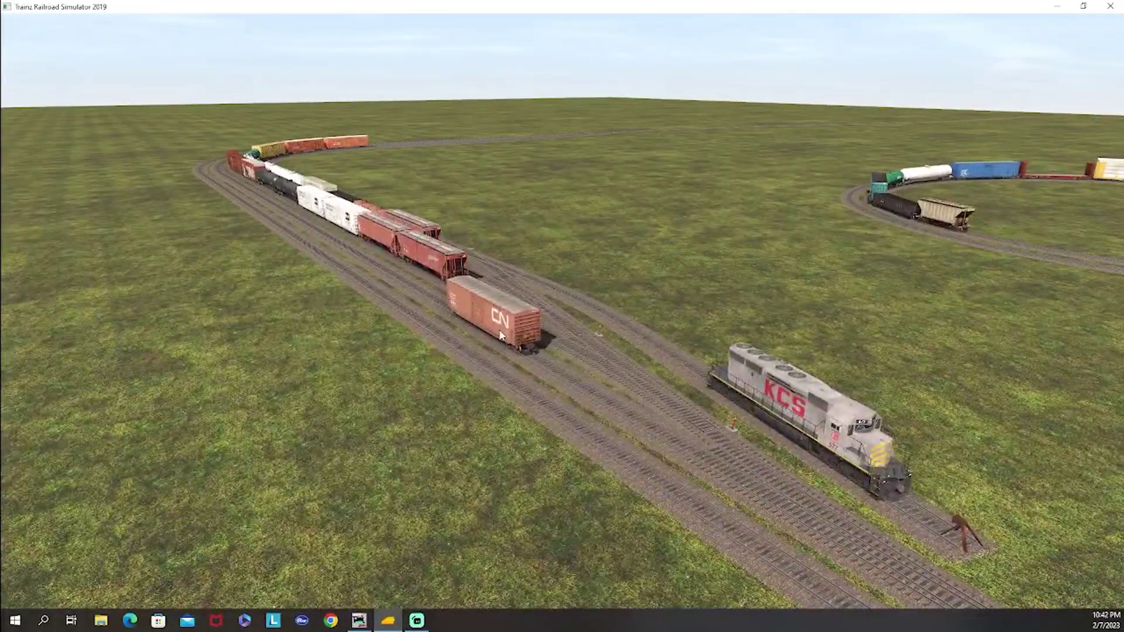
{"action": "mouse_move", "coordinate": [543, 331]}
{"action": "left_mouse_down"}
{"action": "mouse_move", "coordinate": [644, 302]}
{"action": "mouse_move", "coordinate": [640, 317]}
{"action": "mouse_move", "coordinate": [619, 296]}
{"action": "mouse_move", "coordinate": [565, 301]}
{"action": "mouse_move", "coordinate": [629, 246]}
{"action": "mouse_move", "coordinate": [605, 296]}
{"action": "mouse_move", "coordinate": [548, 347]}
{"action": "mouse_move", "coordinate": [651, 217]}
{"action": "mouse_move", "coordinate": [737, 211]}
{"action": "mouse_move", "coordinate": [814, 293]}
{"action": "mouse_move", "coordinate": [745, 287]}
{"action": "mouse_move", "coordinate": [664, 310]}
{"action": "mouse_move", "coordinate": [644, 290]}
{"action": "mouse_move", "coordinate": [554, 255]}
{"action": "mouse_move", "coordinate": [553, 273]}
{"action": "left_mouse_up"}
{"action": "scroll", "coordinate": [553, 273], "scroll_direction": "up", "scroll_amount": 5}
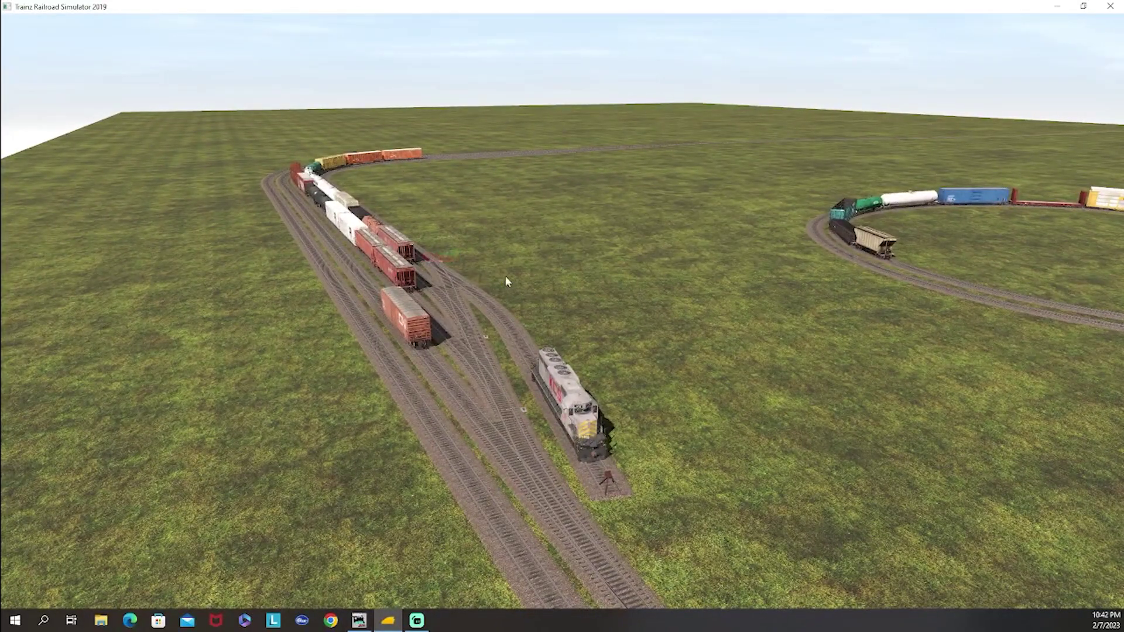
{"action": "scroll", "coordinate": [369, 174], "scroll_direction": "down", "scroll_amount": 5}
{"action": "left_click_drag", "start_coordinate": [369, 174], "coordinate": [706, 190]}
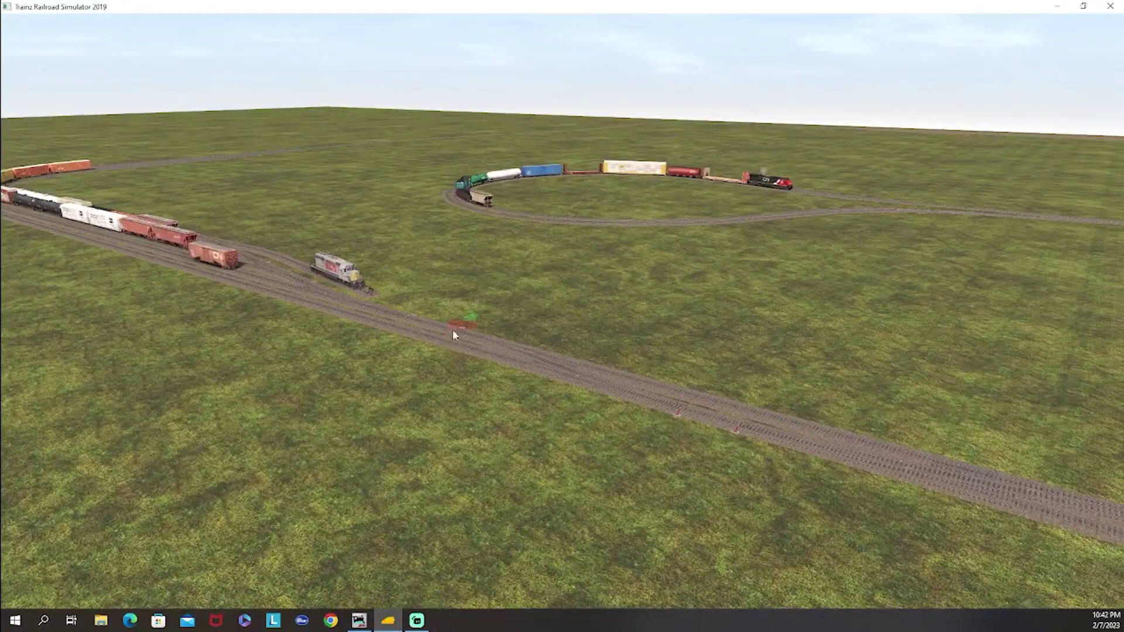
{"action": "scroll", "coordinate": [533, 299], "scroll_direction": "up", "scroll_amount": 5}
{"action": "scroll", "coordinate": [536, 300], "scroll_direction": "up", "scroll_amount": 5}
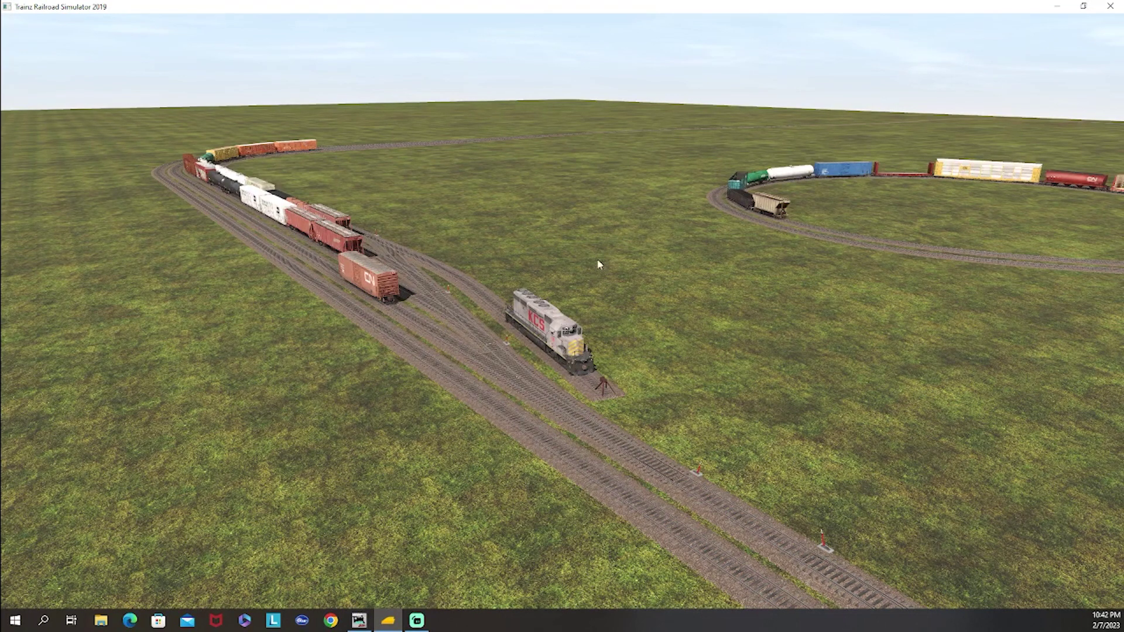
Open the OperationsPro Cars roster full-screen and sort its 43 cars by Load.
{"action": "left_click", "coordinate": [359, 620]}
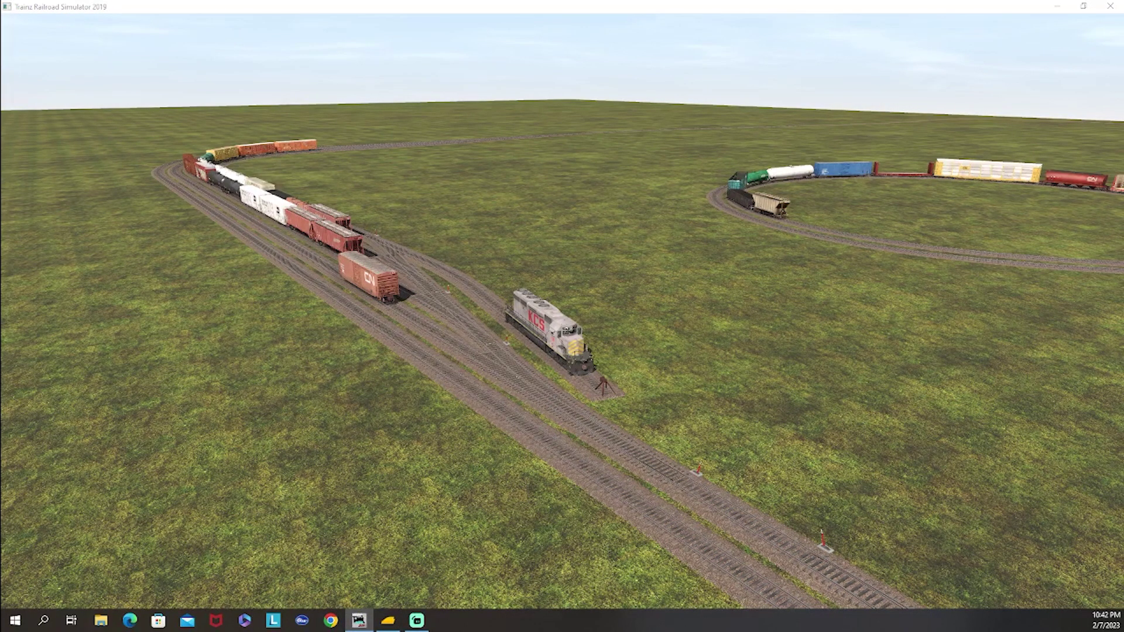
{"action": "left_click_drag", "start_coordinate": [442, 234], "coordinate": [668, 174]}
{"action": "left_click", "coordinate": [660, 185]}
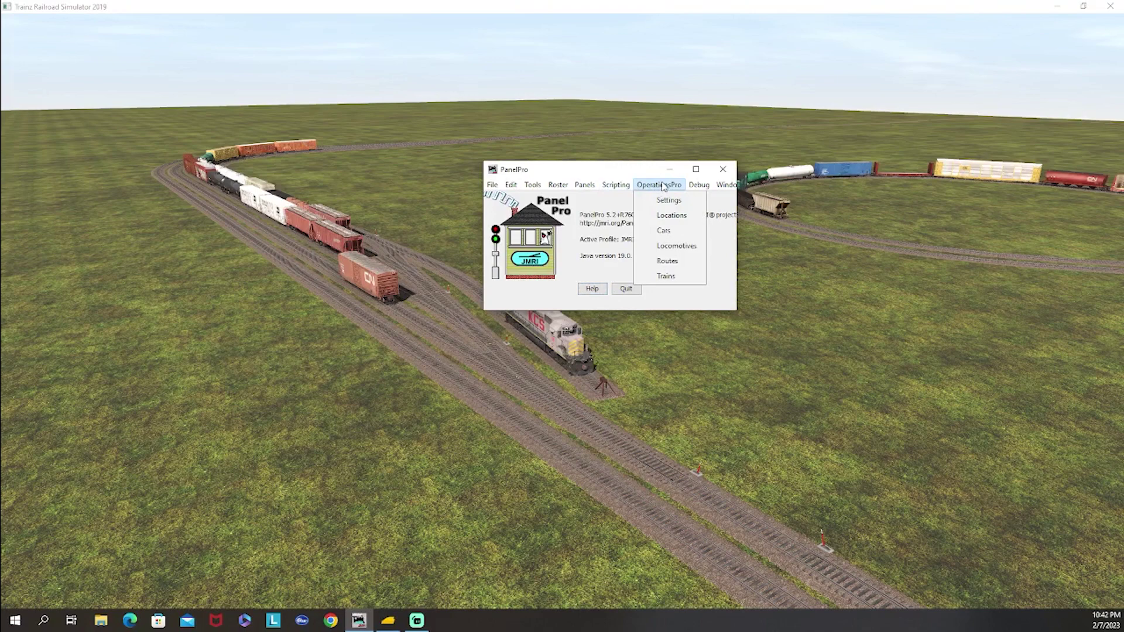
{"action": "left_click", "coordinate": [674, 231]}
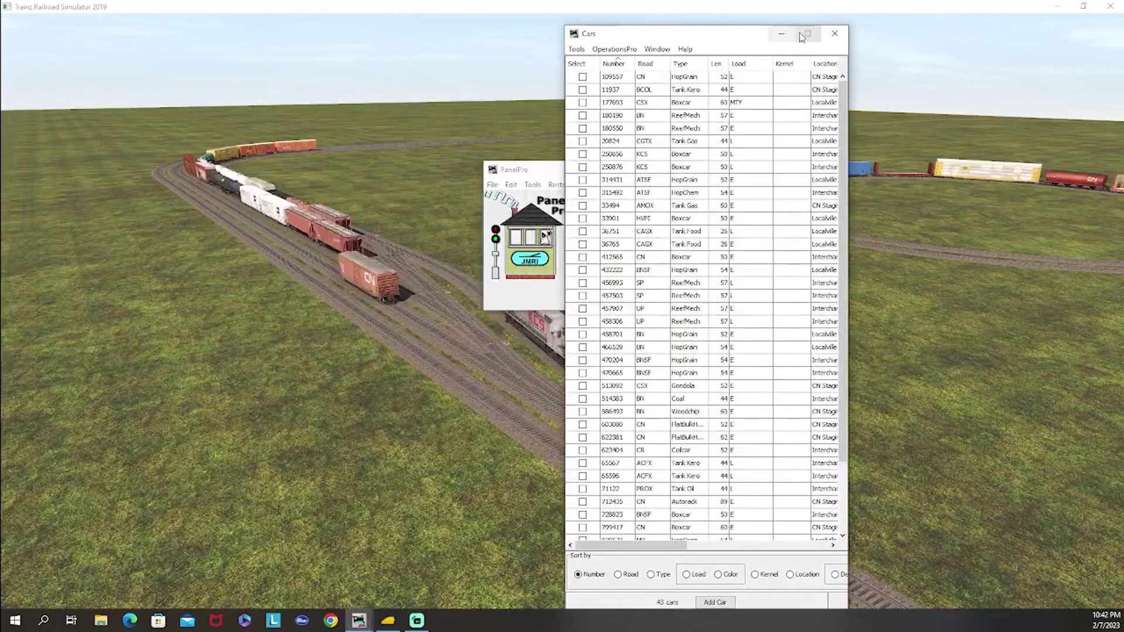
{"action": "left_click", "coordinate": [817, 28]}
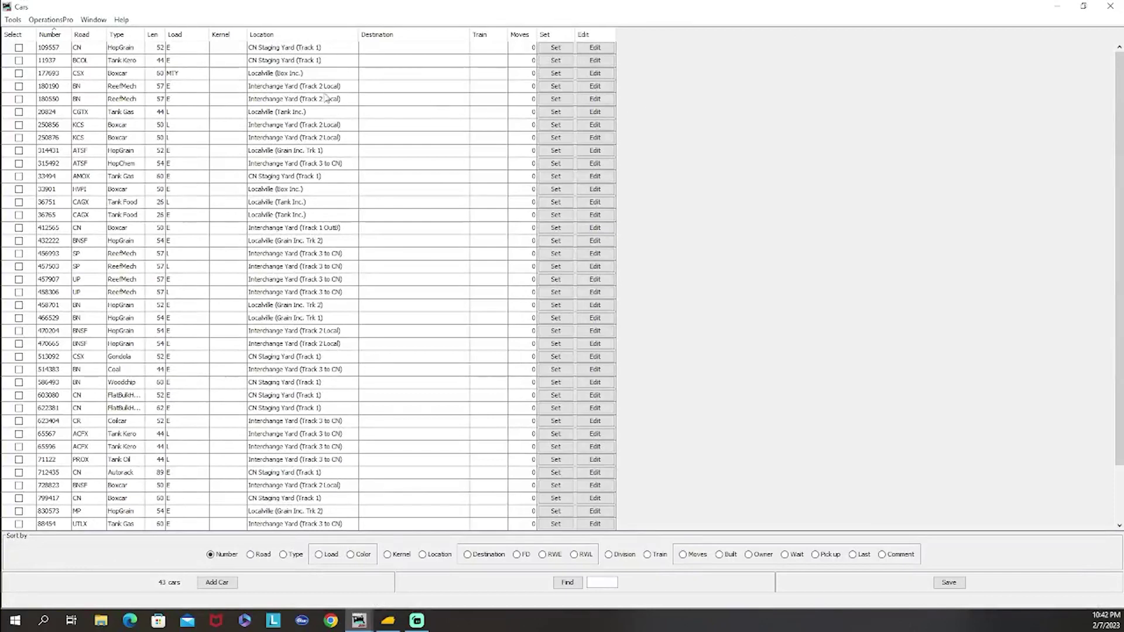
{"action": "left_click", "coordinate": [192, 36]}
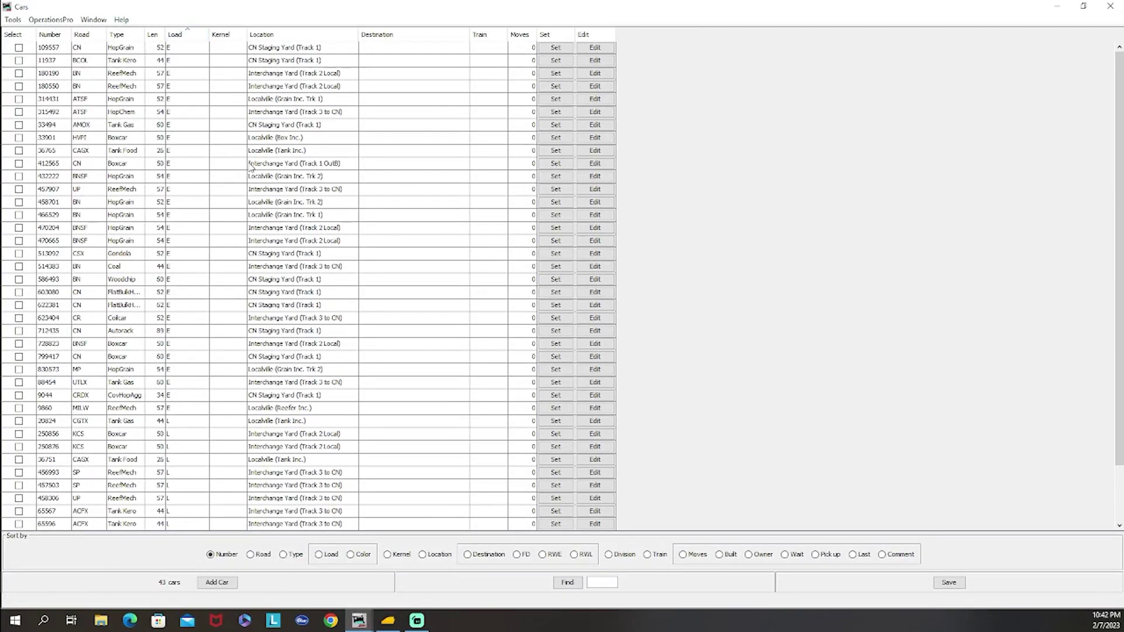
{"action": "scroll", "coordinate": [206, 263], "scroll_direction": "down", "scroll_amount": 2}
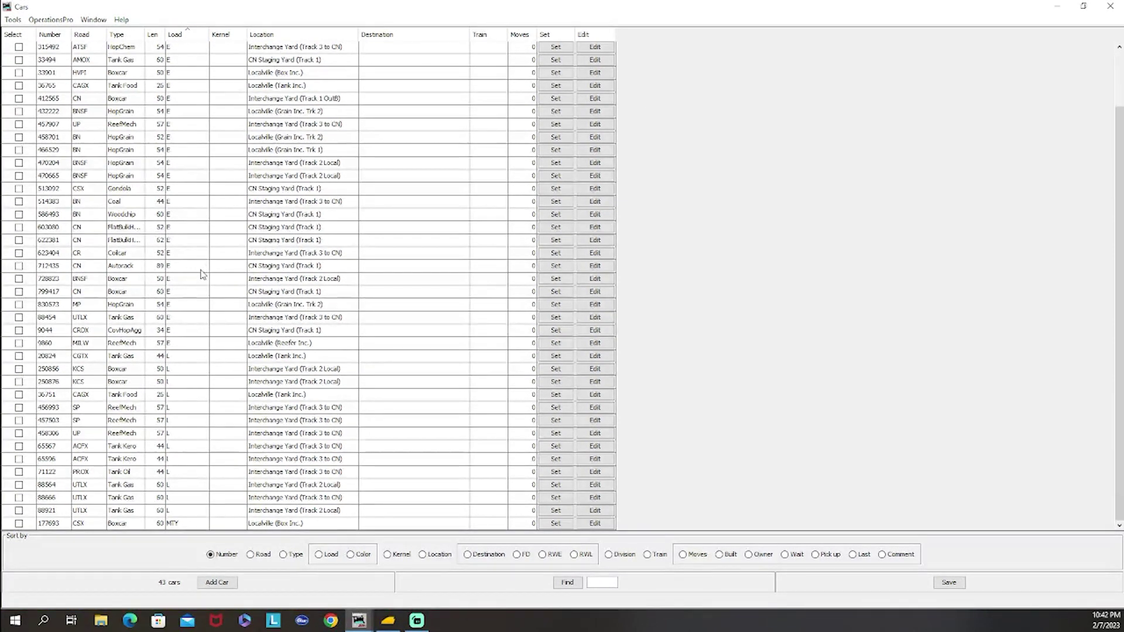
{"action": "scroll", "coordinate": [202, 275], "scroll_direction": "up", "scroll_amount": 2}
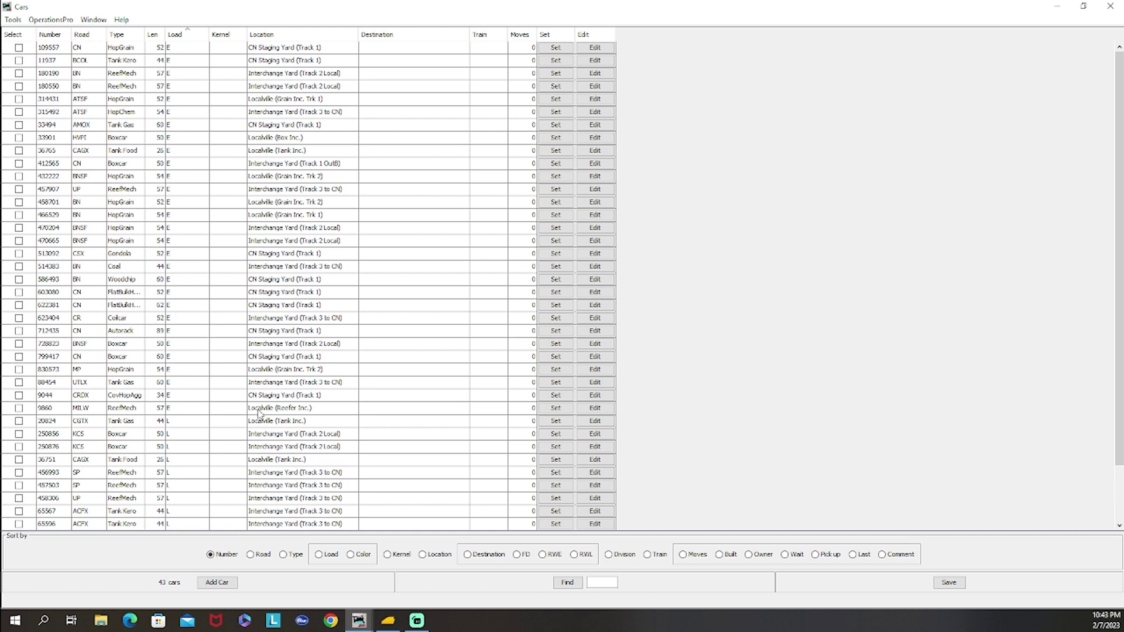
{"action": "left_click", "coordinate": [241, 177]}
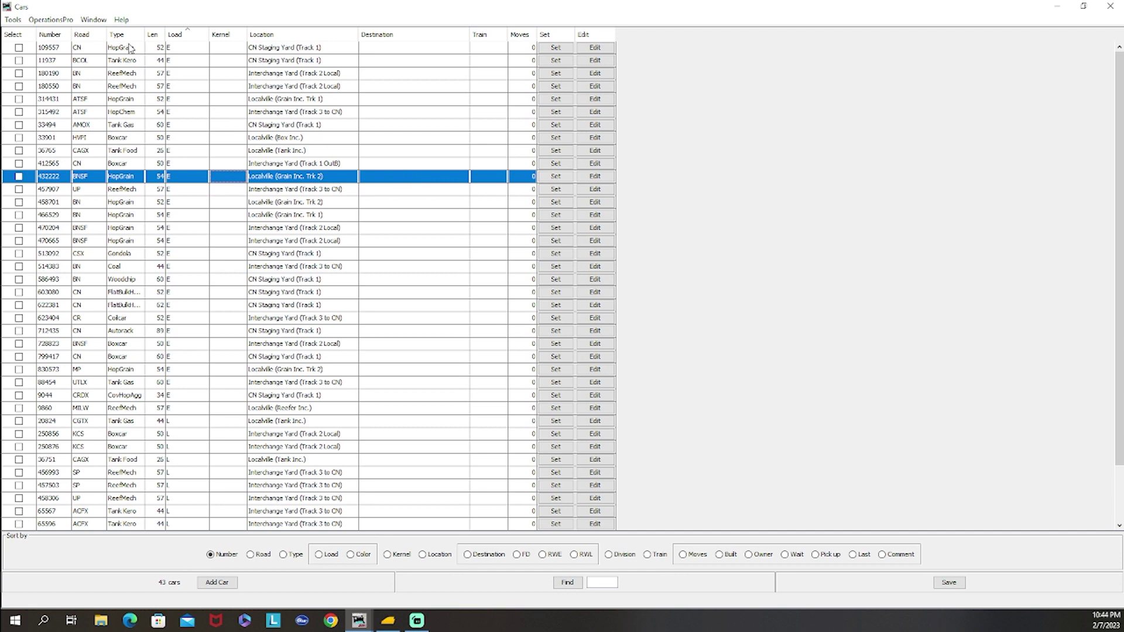
Open the OperationsPro Locations list and edit the Interchange Yard location.
{"action": "left_click", "coordinate": [51, 19]}
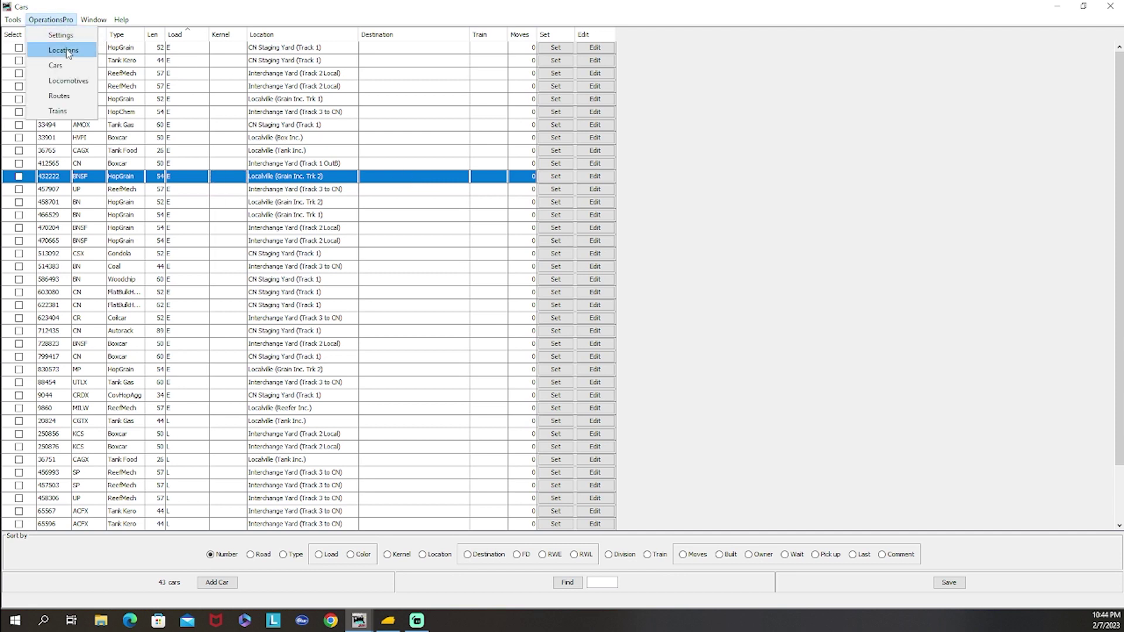
{"action": "left_click", "coordinate": [63, 50]}
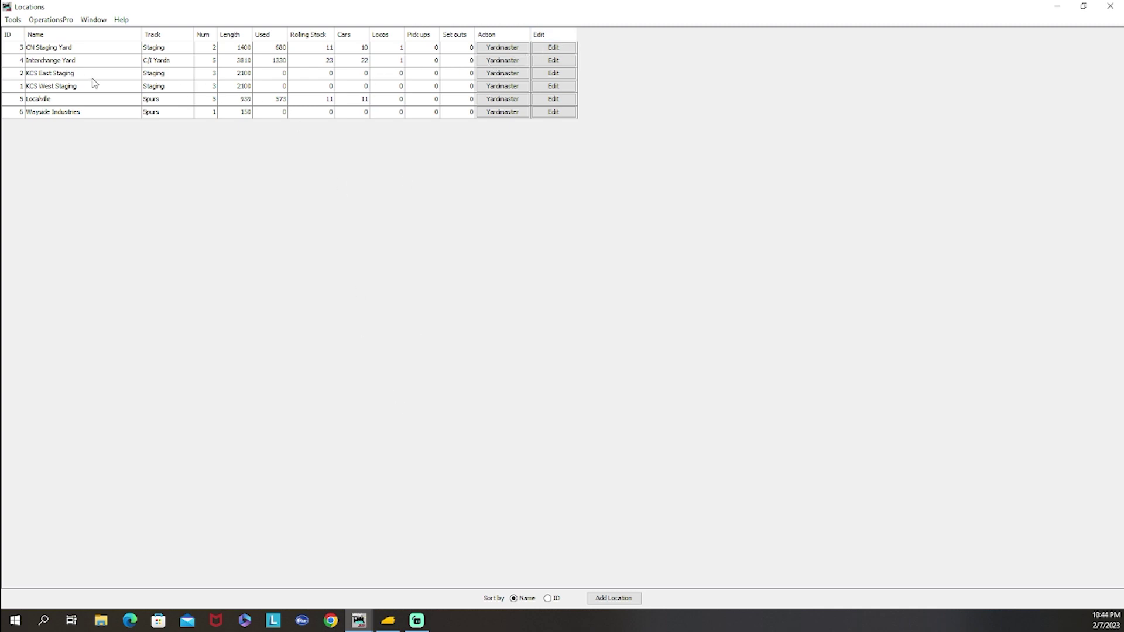
{"action": "left_click", "coordinate": [566, 60]}
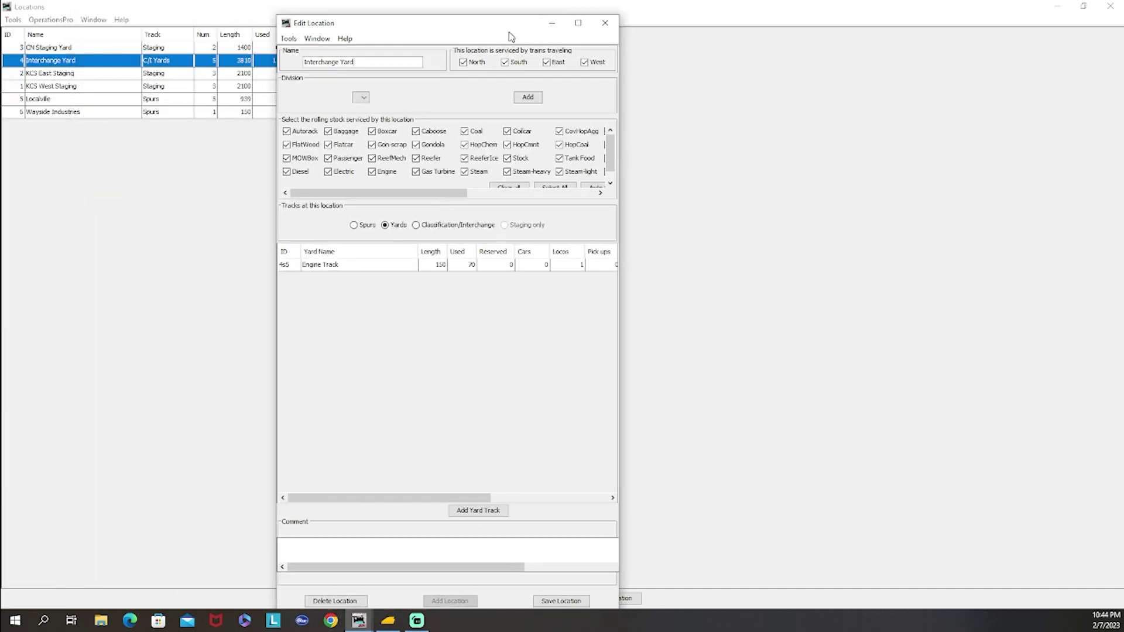
Maximize the location editor, list Classification/Interchange tracks, and edit Track 2 Local.
{"action": "left_click", "coordinate": [577, 20]}
{"action": "left_click", "coordinate": [557, 210]}
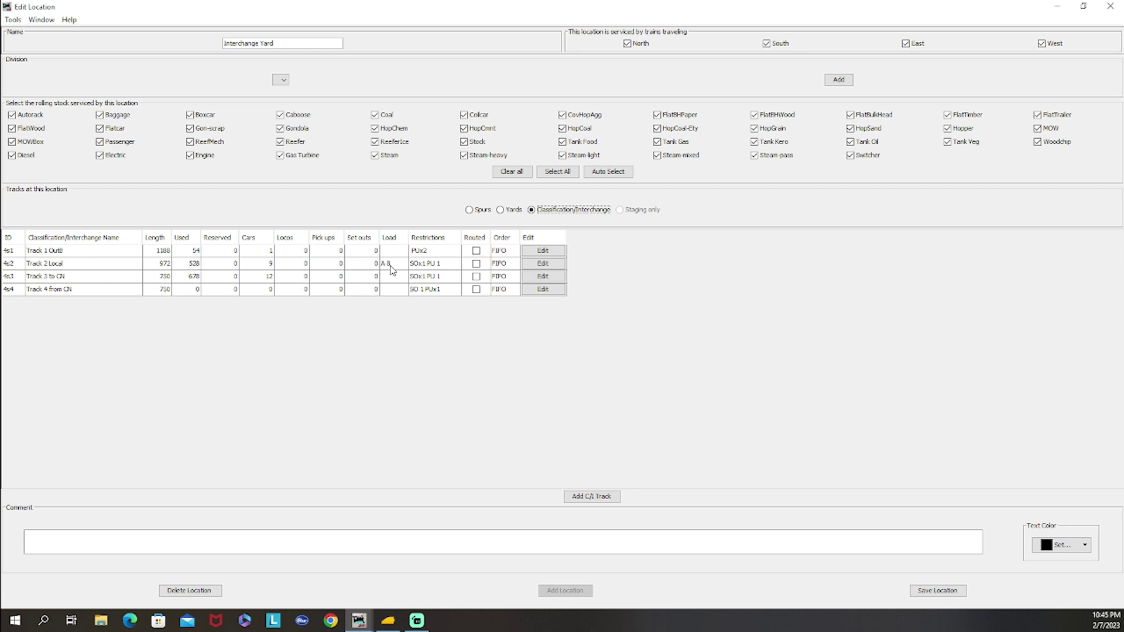
{"action": "left_click", "coordinate": [558, 266]}
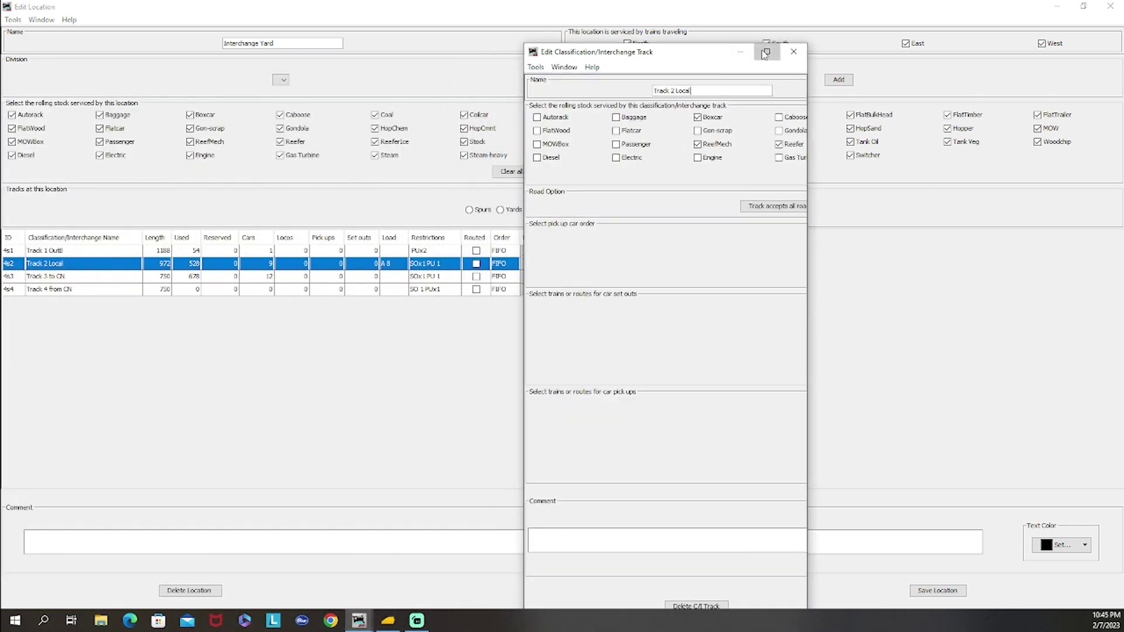
Maximize the Track 2 Local editor and open its 'Accept only 8 Loads' options.
{"action": "left_click", "coordinate": [800, 51]}
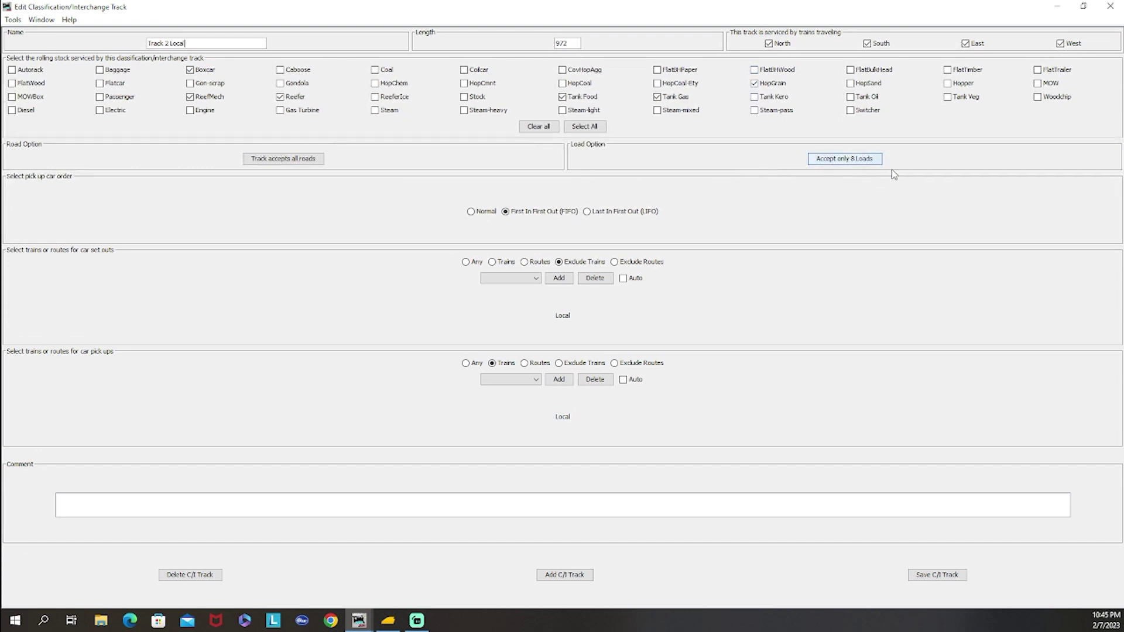
{"action": "left_click", "coordinate": [850, 165]}
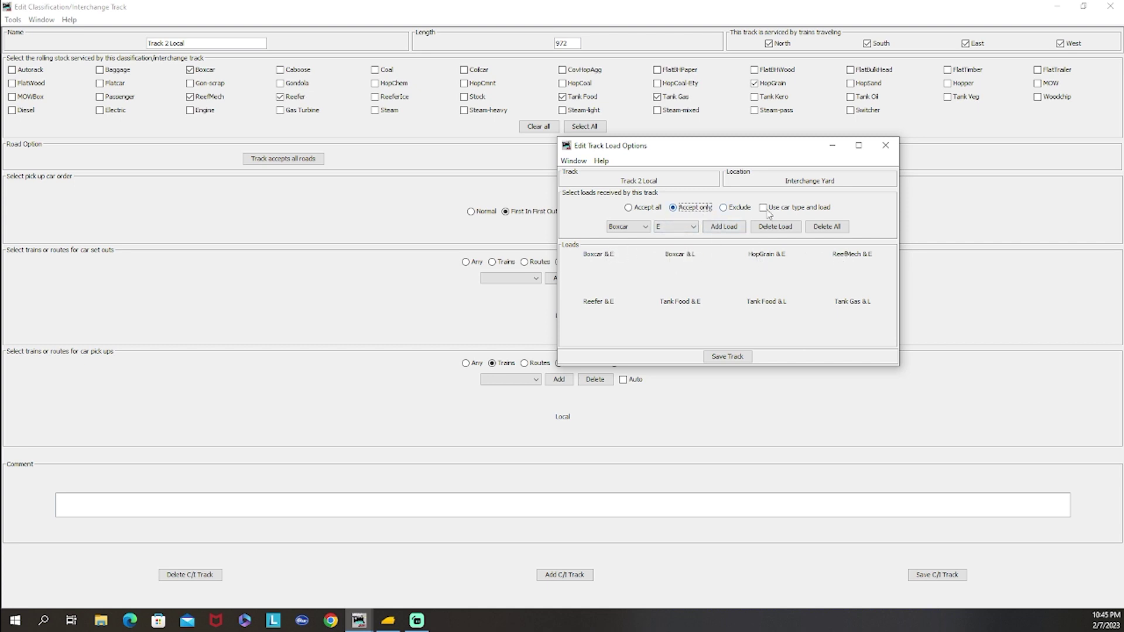
Enable 'Use car type and load', review the eight accepted loads, then close the load options.
{"action": "left_click", "coordinate": [806, 211]}
{"action": "left_click", "coordinate": [886, 146]}
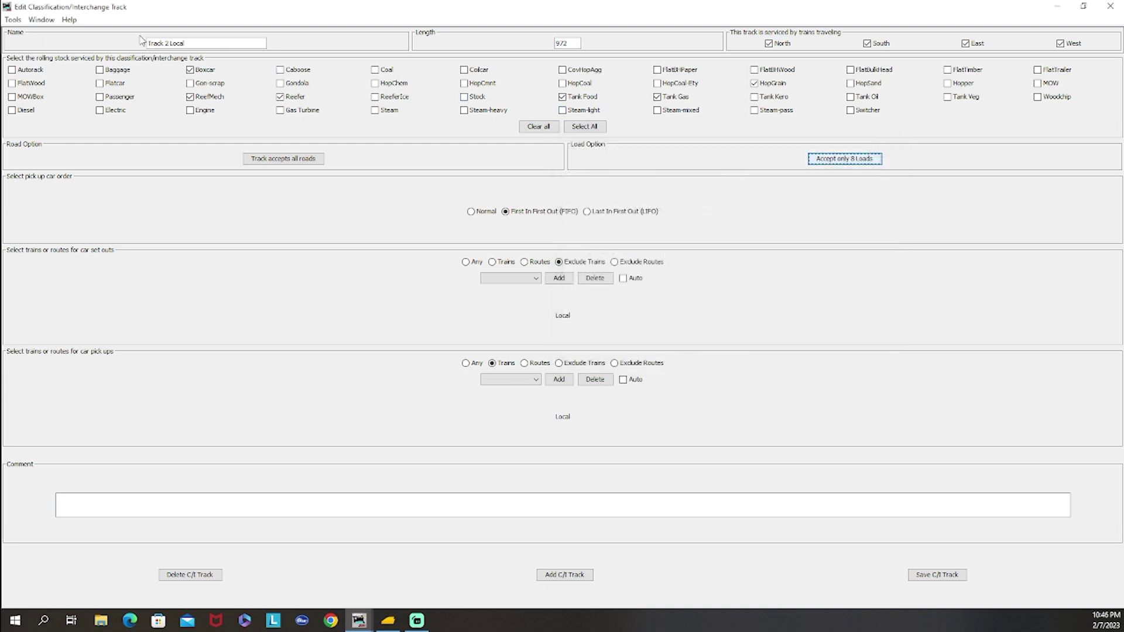
Close the Interchange Yard editors and open Localville's Tank Inc. spur 'Accept only 3 Loads' options.
{"action": "left_click", "coordinate": [1110, 6]}
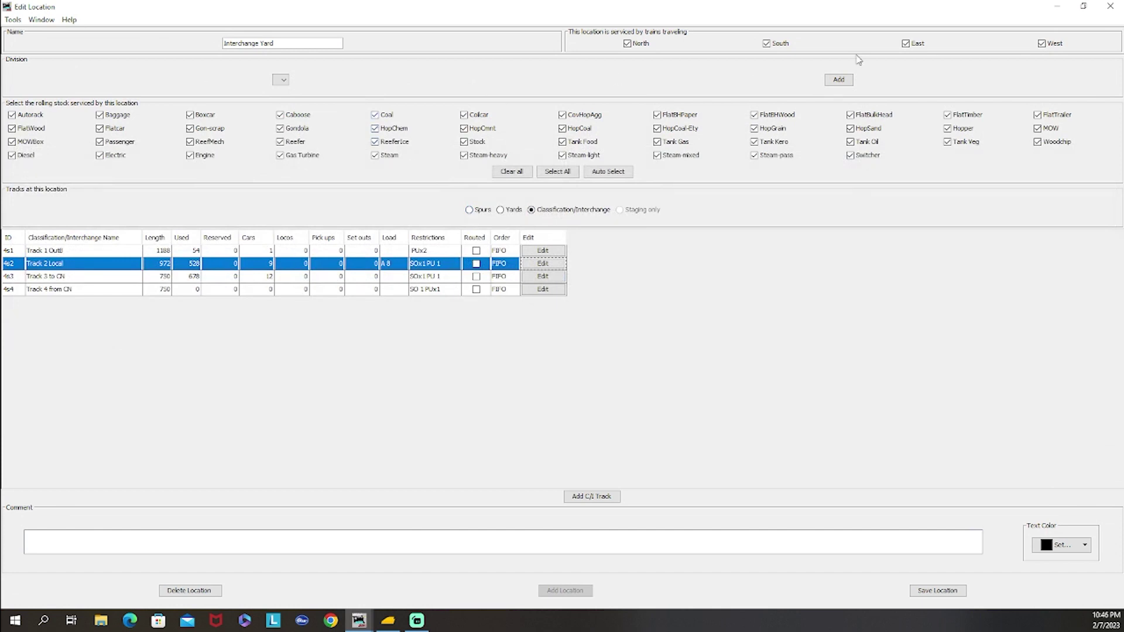
{"action": "left_click", "coordinate": [1110, 7]}
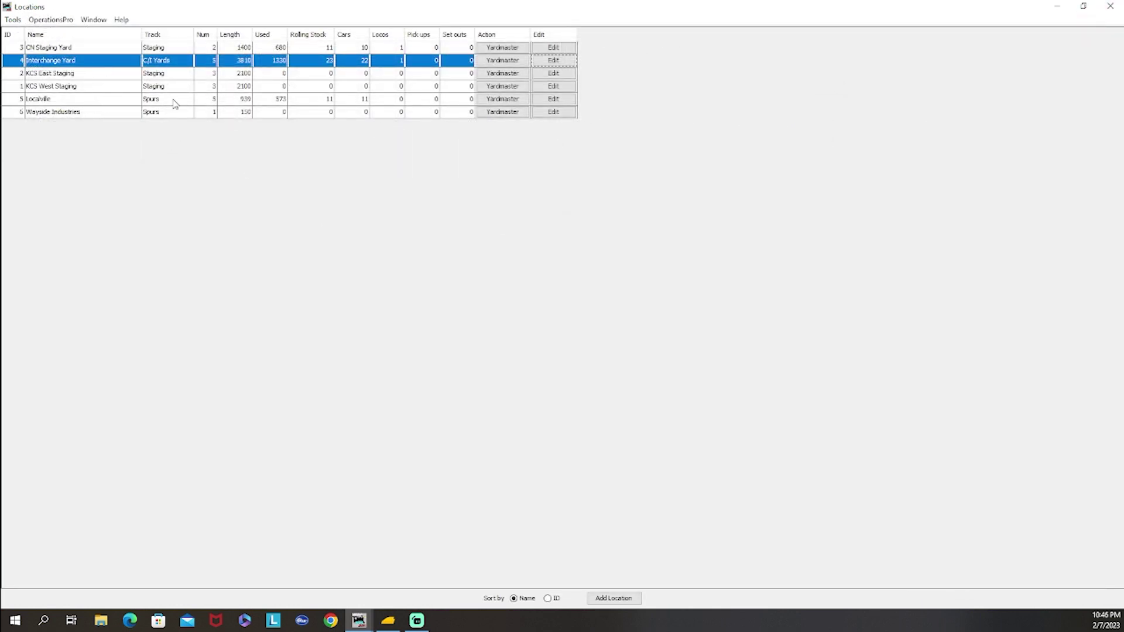
{"action": "left_click", "coordinate": [562, 102]}
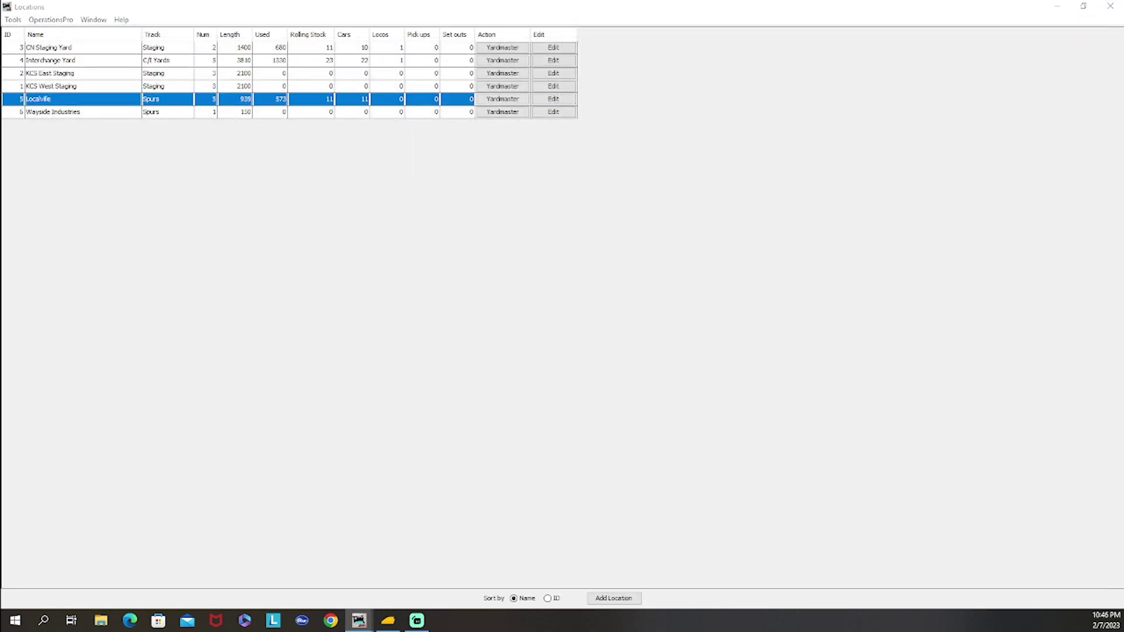
{"action": "left_click", "coordinate": [678, 7]}
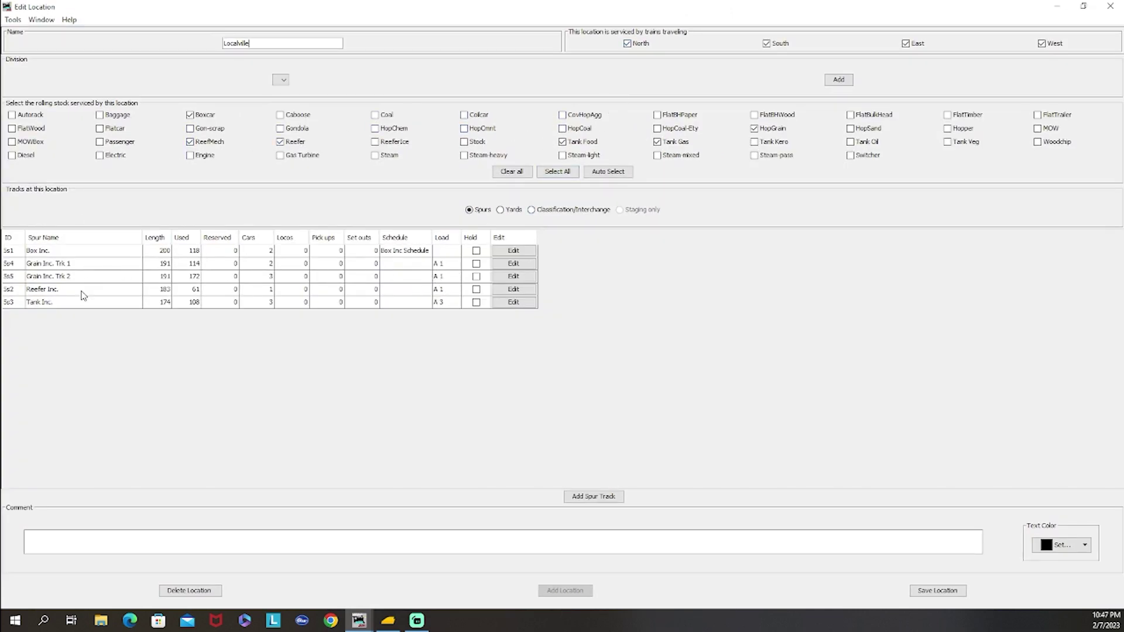
{"action": "left_click", "coordinate": [515, 304]}
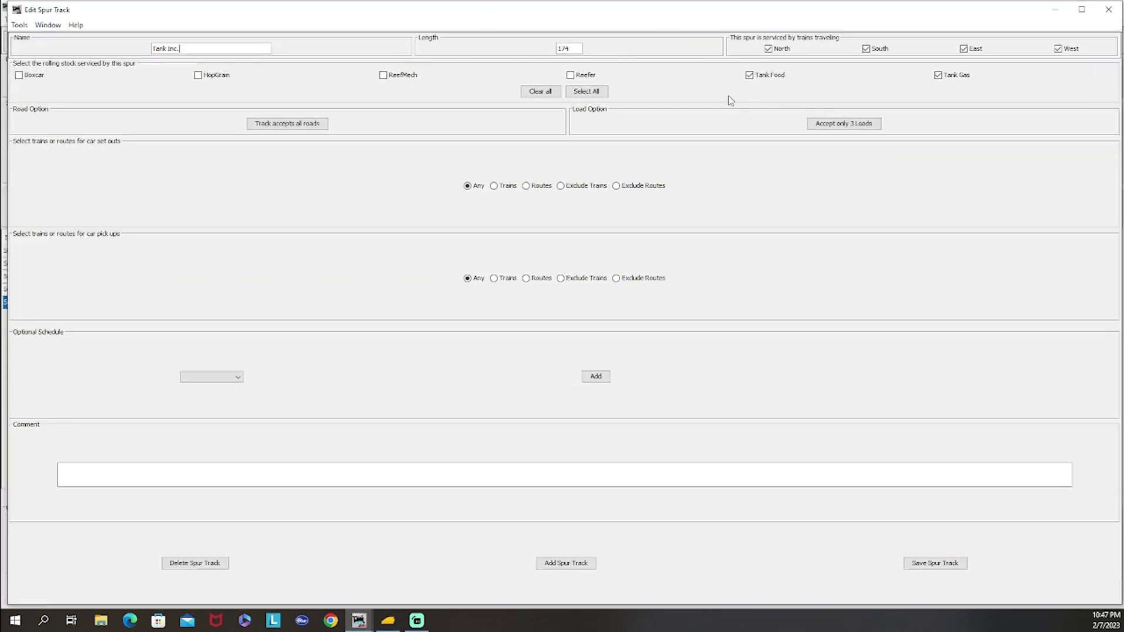
{"action": "left_click", "coordinate": [837, 123]}
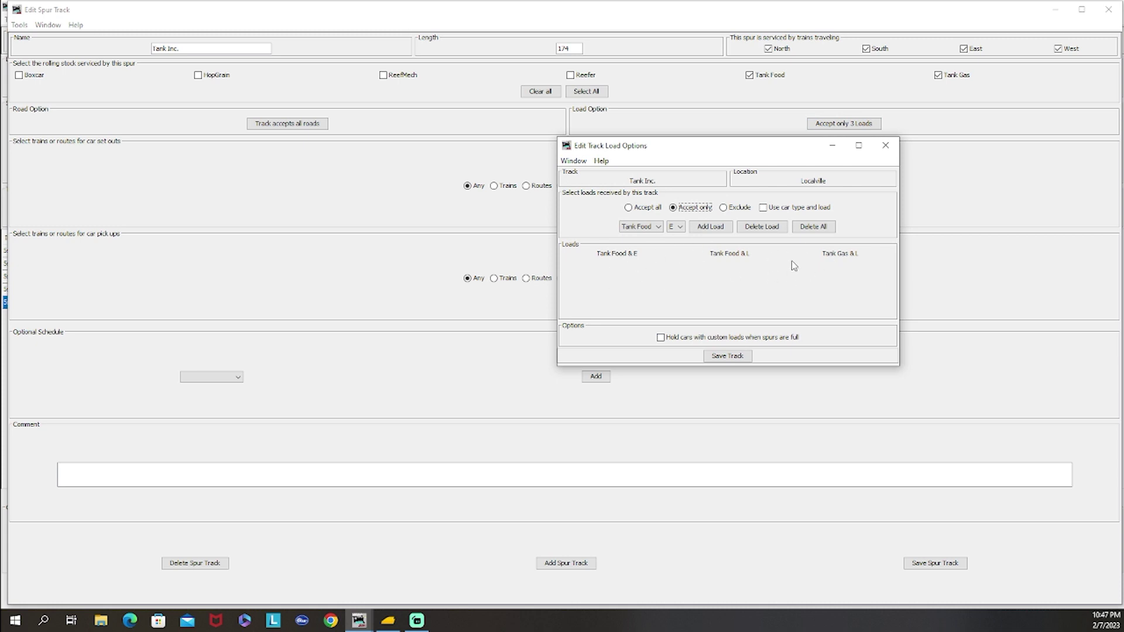
Close the Tank Inc. load options, spur editor and Localville editor, returning to Locations.
{"action": "left_click", "coordinate": [885, 145]}
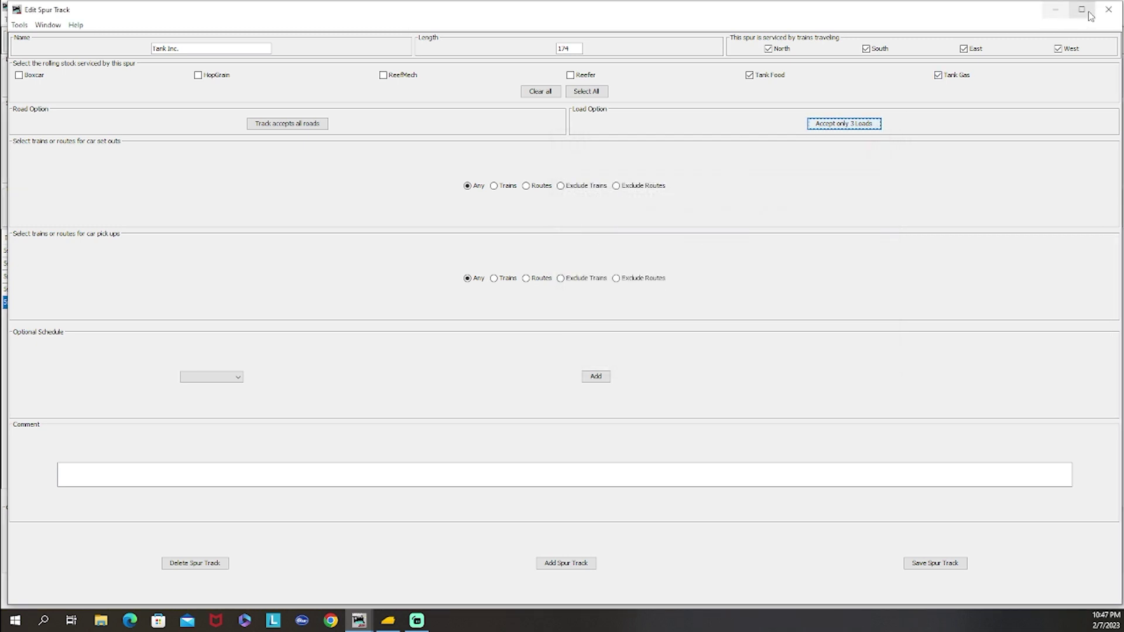
{"action": "left_click", "coordinate": [1109, 10]}
{"action": "left_click", "coordinate": [1111, 7]}
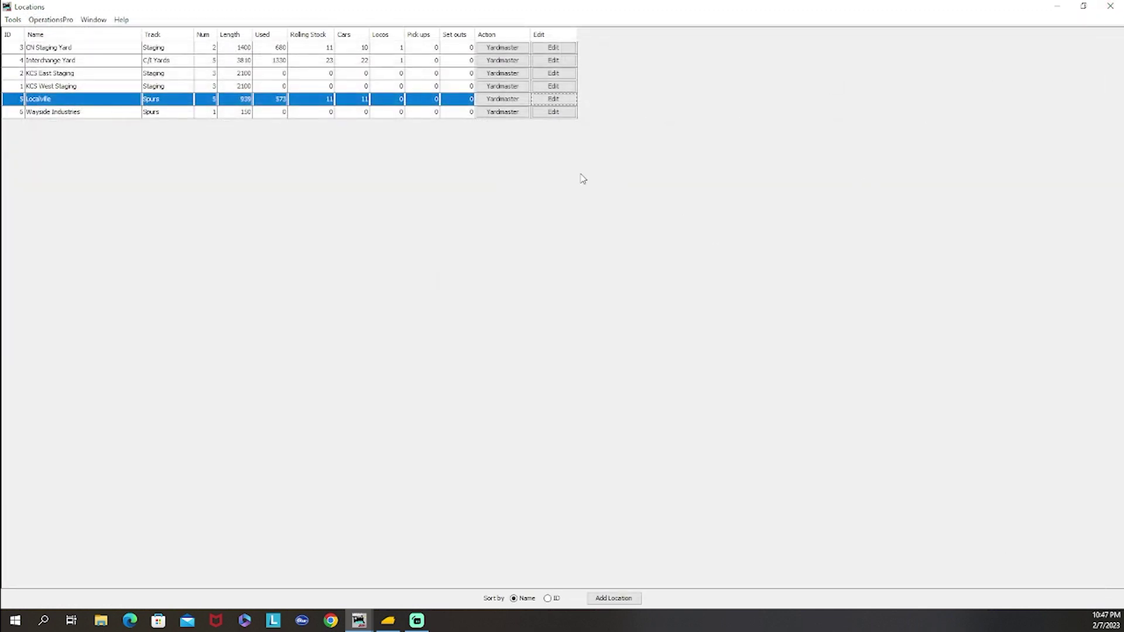
Reopen Interchange Yard's Track 2 Local and display its 'Accept only 8 Loads' options again.
{"action": "left_click", "coordinate": [567, 58]}
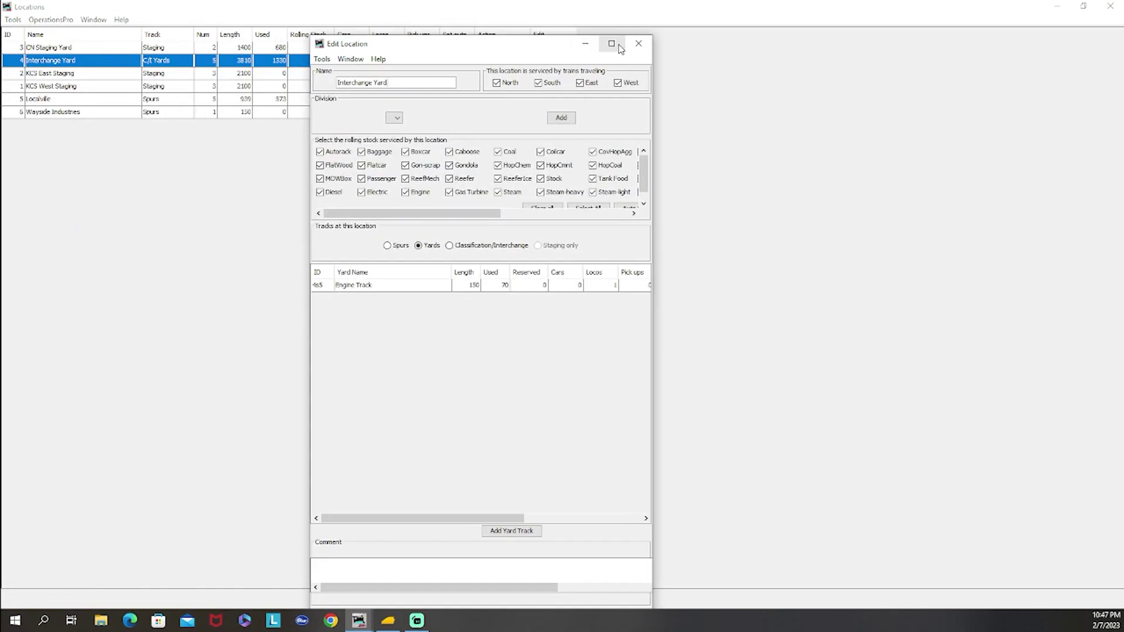
{"action": "left_click", "coordinate": [609, 43]}
{"action": "left_click", "coordinate": [575, 209]}
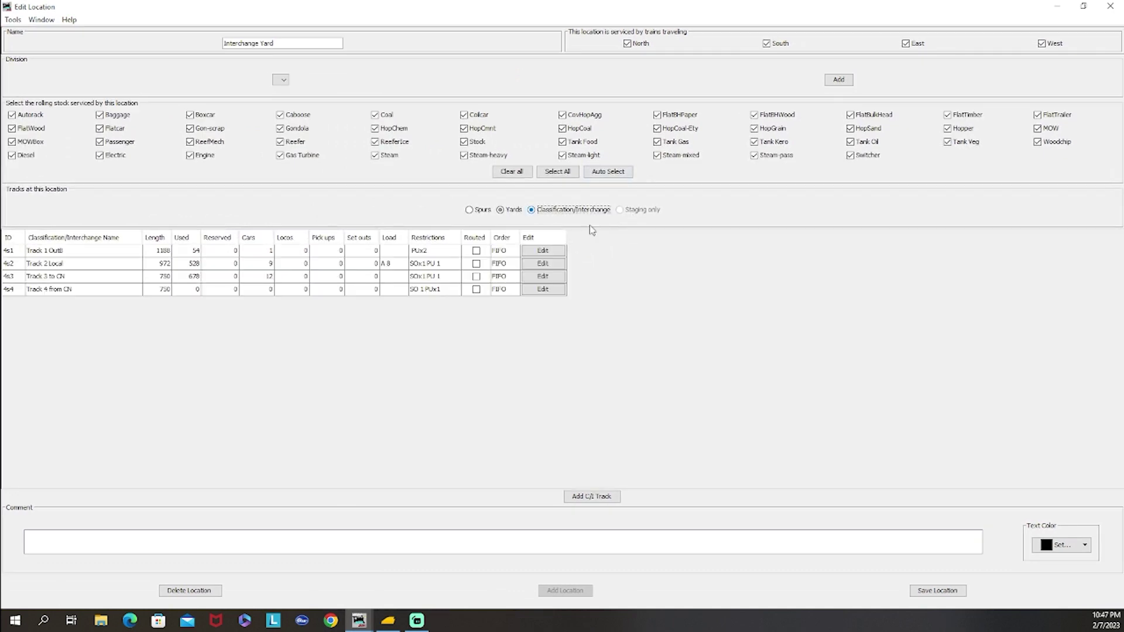
{"action": "left_click", "coordinate": [542, 263]}
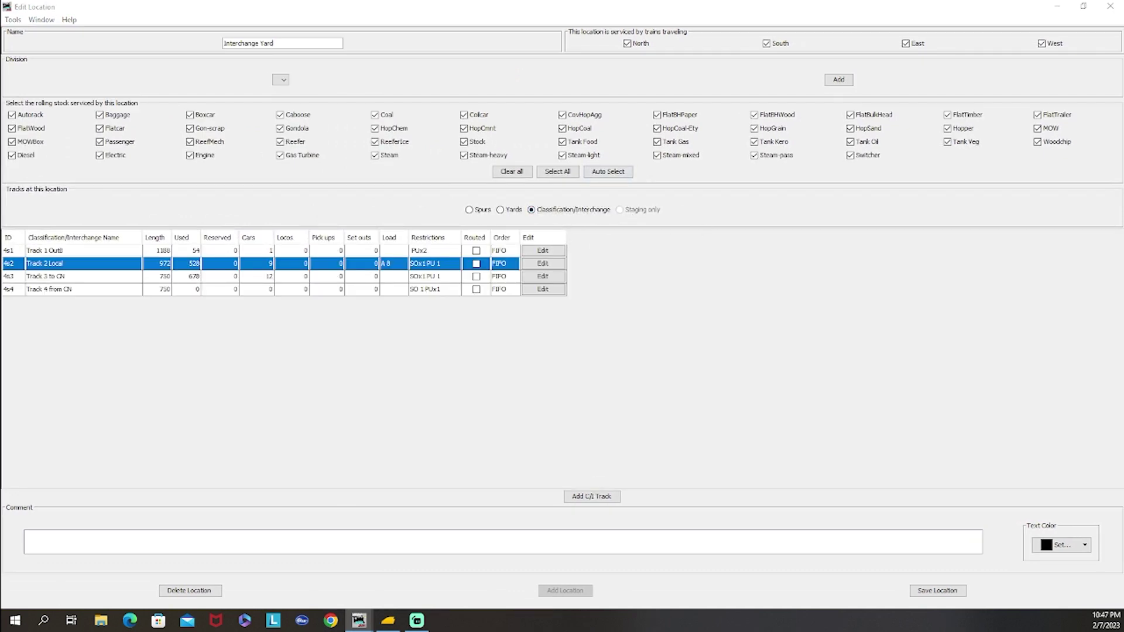
{"action": "left_click", "coordinate": [648, 21]}
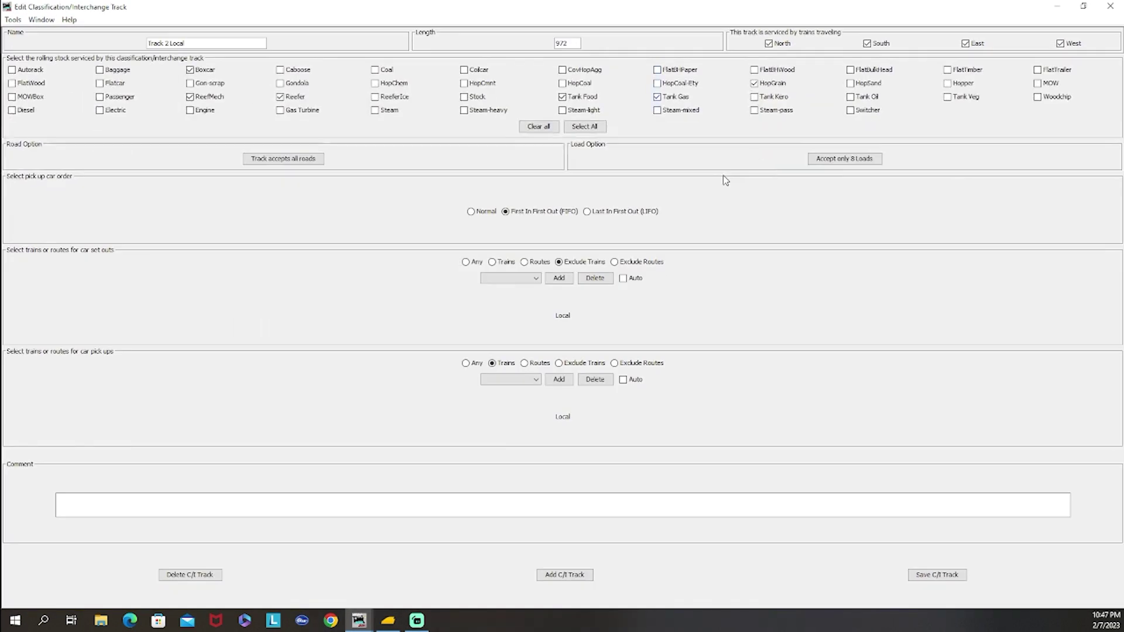
{"action": "left_click", "coordinate": [858, 161]}
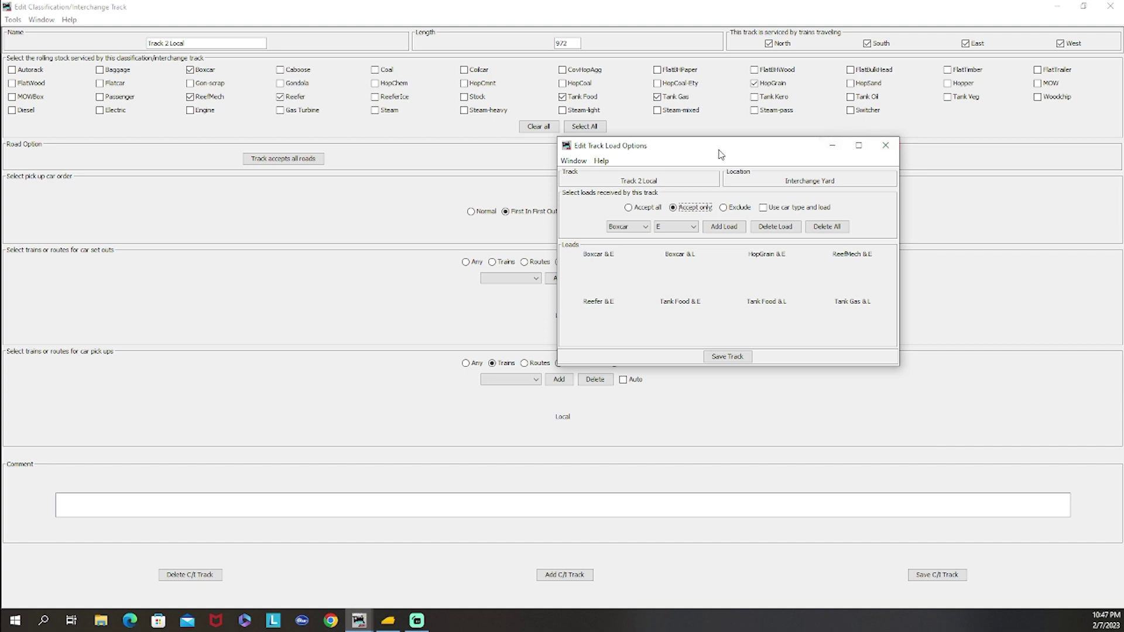
Close the Track 2 Local windows, save the Interchange Yard location, and return to Trainz.
{"action": "left_click", "coordinate": [884, 151]}
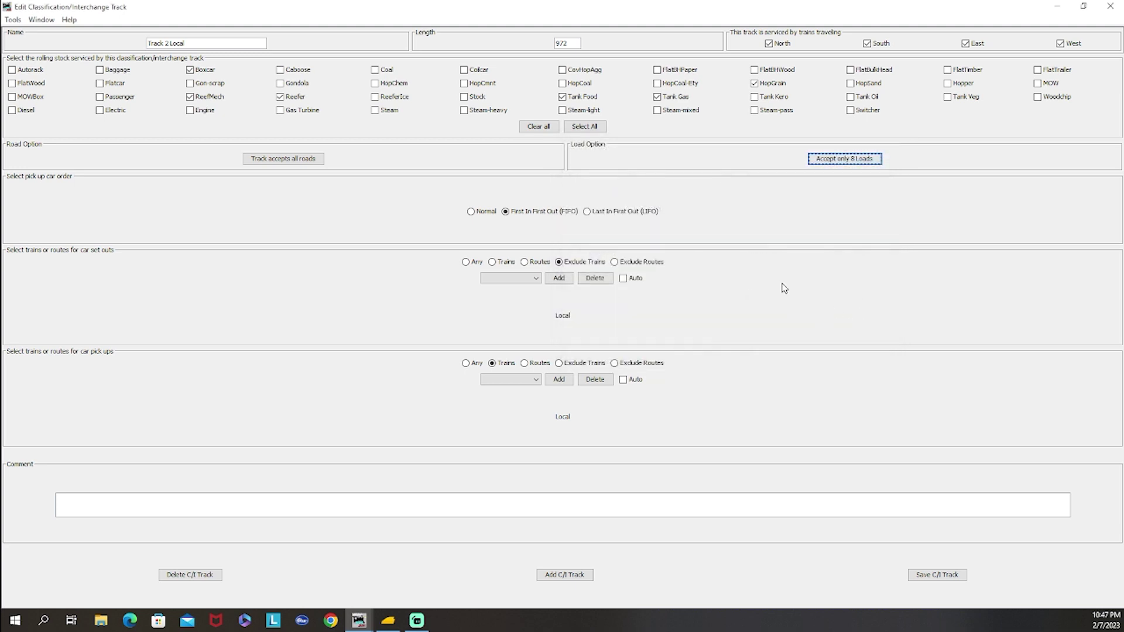
{"action": "left_click", "coordinate": [1110, 7]}
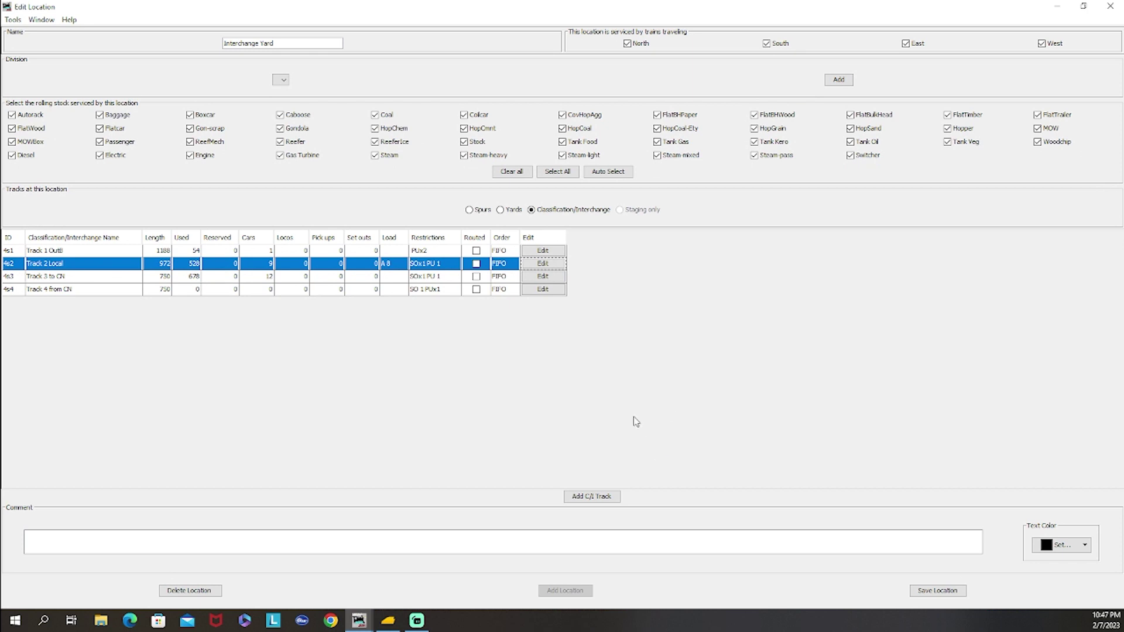
{"action": "left_click", "coordinate": [946, 592]}
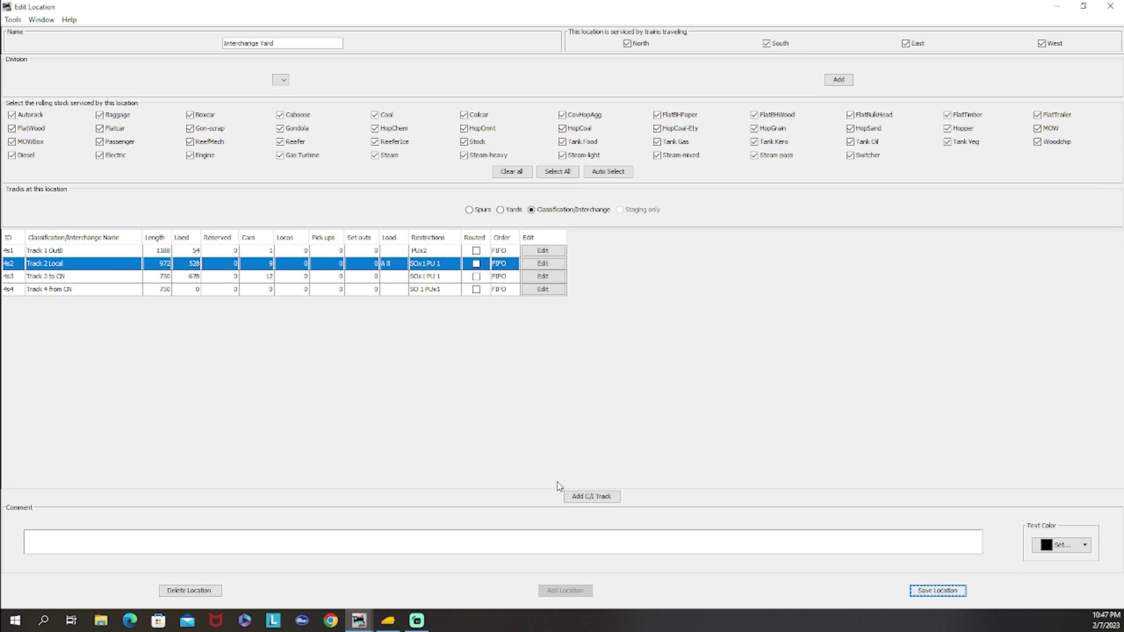
{"action": "left_click", "coordinate": [388, 621]}
{"action": "key", "text": "Right"}
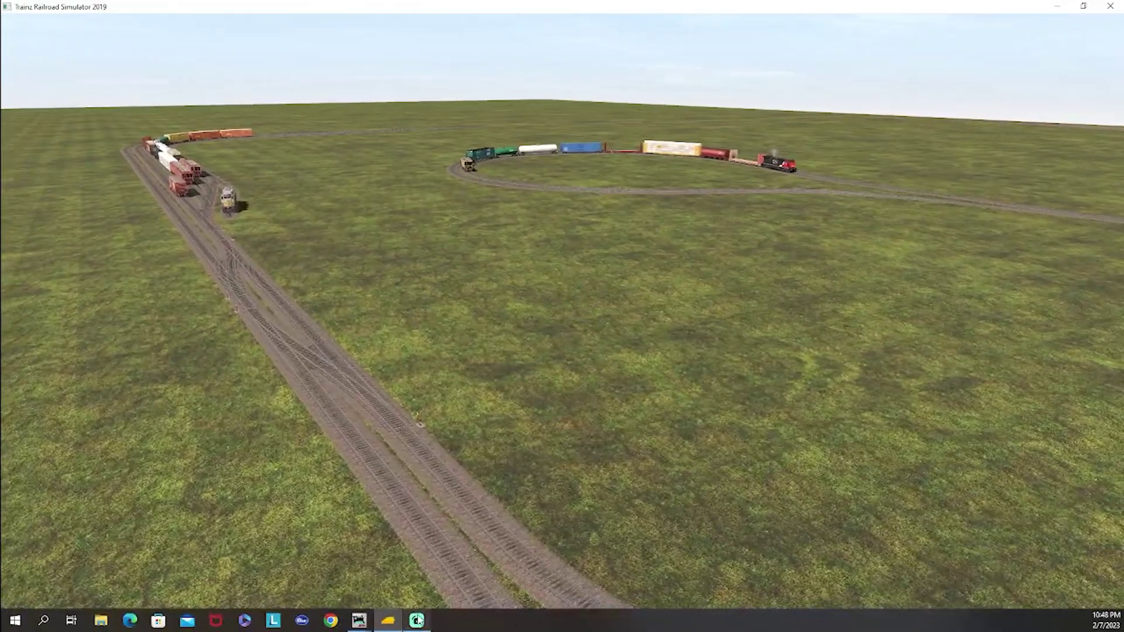
Close the leftover Interchange Yard editor and bring the JMRI Locations list to the front.
{"action": "mouse_move", "coordinate": [419, 620]}
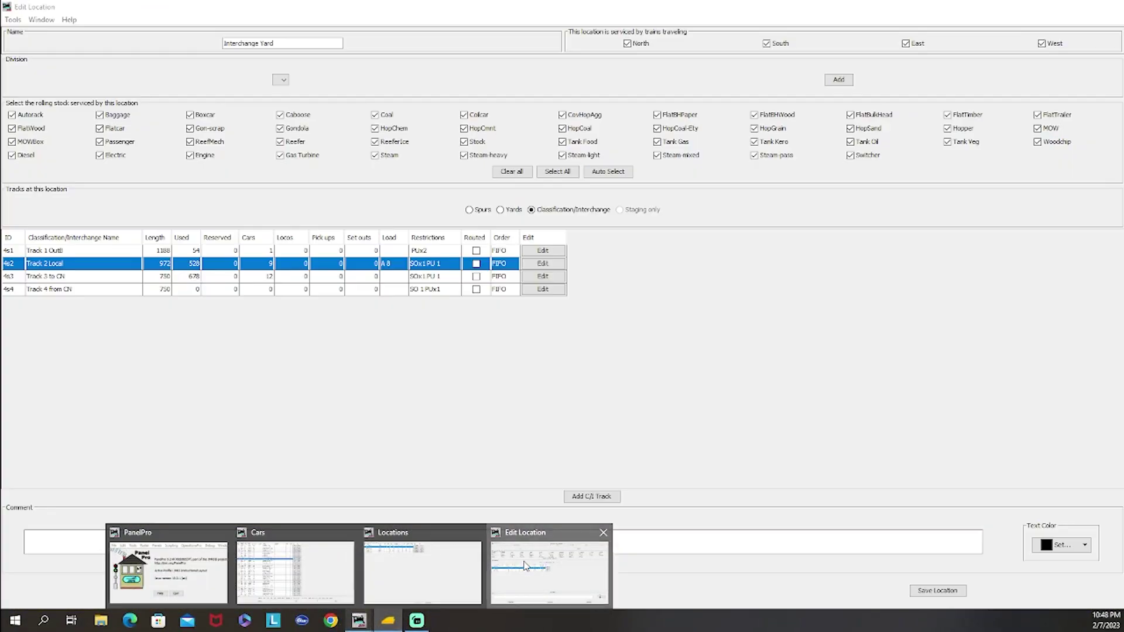
{"action": "left_click", "coordinate": [525, 565]}
{"action": "left_click", "coordinate": [1111, 6]}
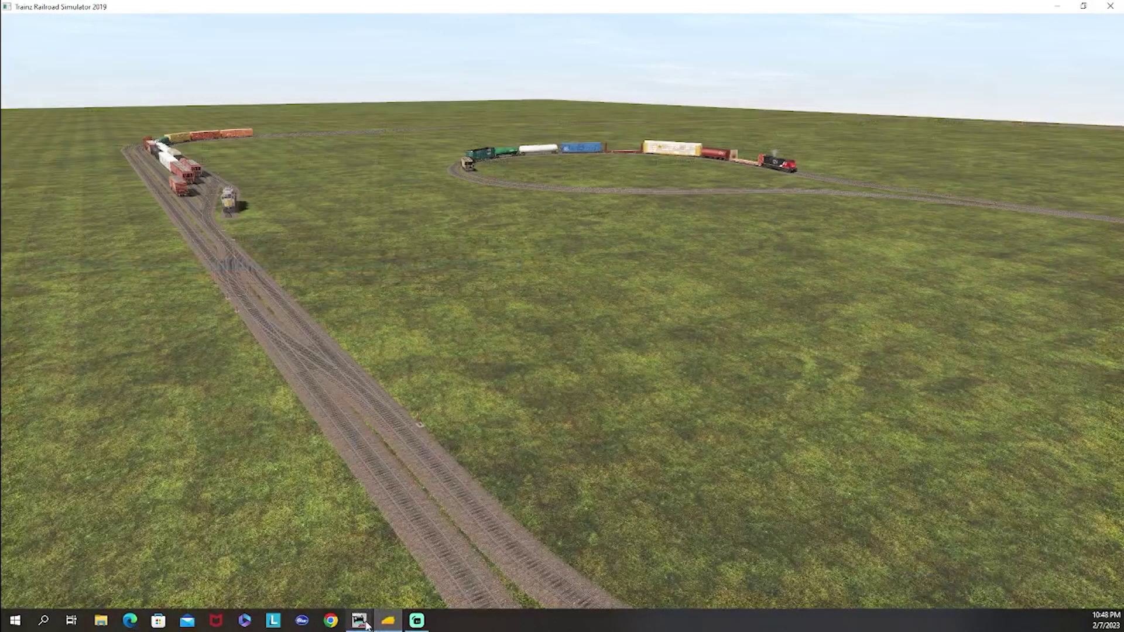
{"action": "mouse_move", "coordinate": [359, 621]}
{"action": "left_click", "coordinate": [469, 564]}
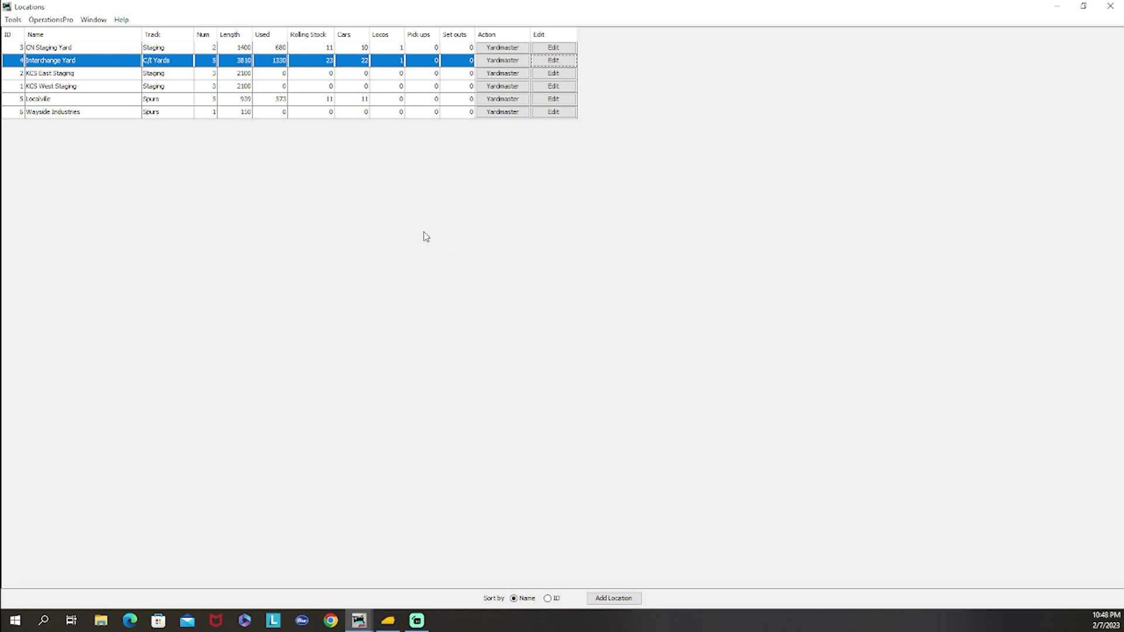
Open Localville for editing and enlarge its window to show the five spurs, Box Inc. to Tank Inc.
{"action": "left_click", "coordinate": [553, 99]}
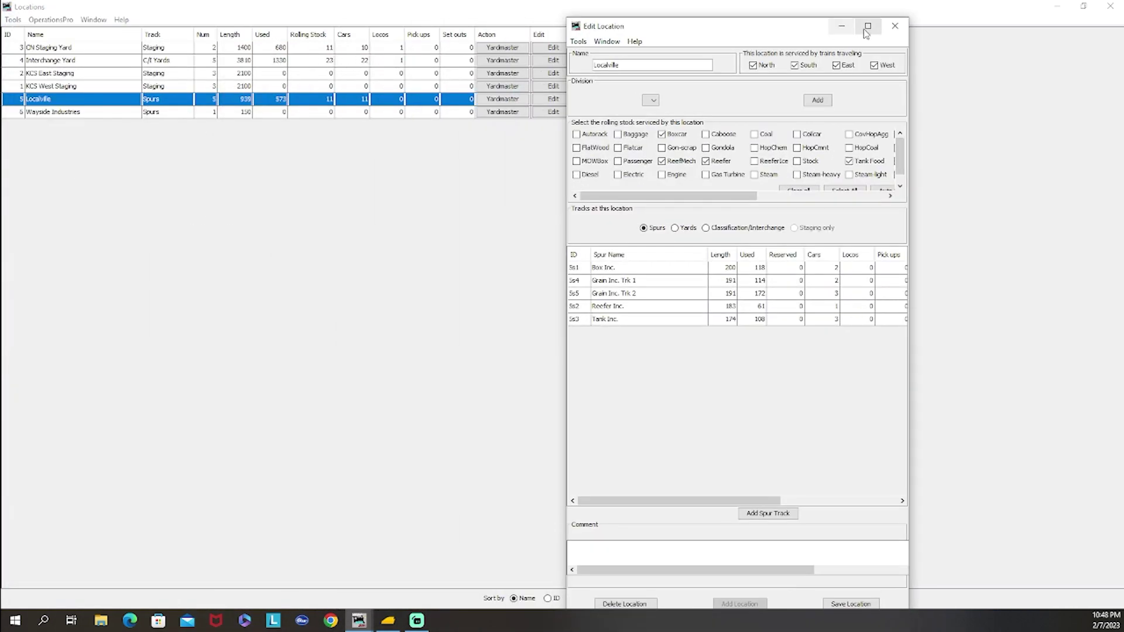
{"action": "left_click", "coordinate": [868, 26]}
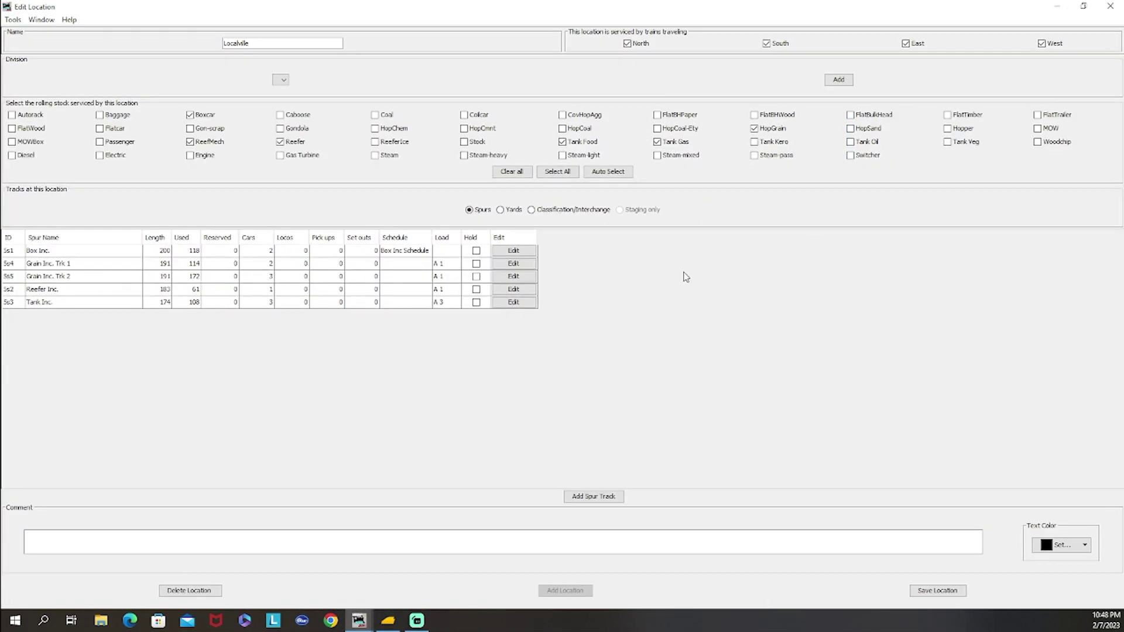